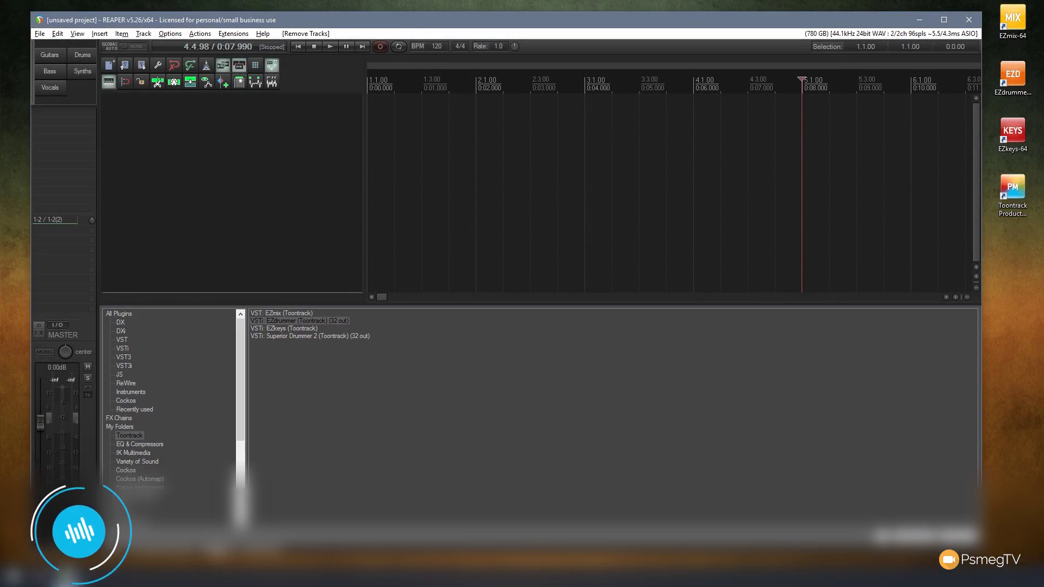
Step: Add EZdrummer from the FX Browser as an instrument track with outputs routed to tracks EZ1–EZ16
key("ctrl+alt+f")
left_click_drag(211, 120, 211, 120)
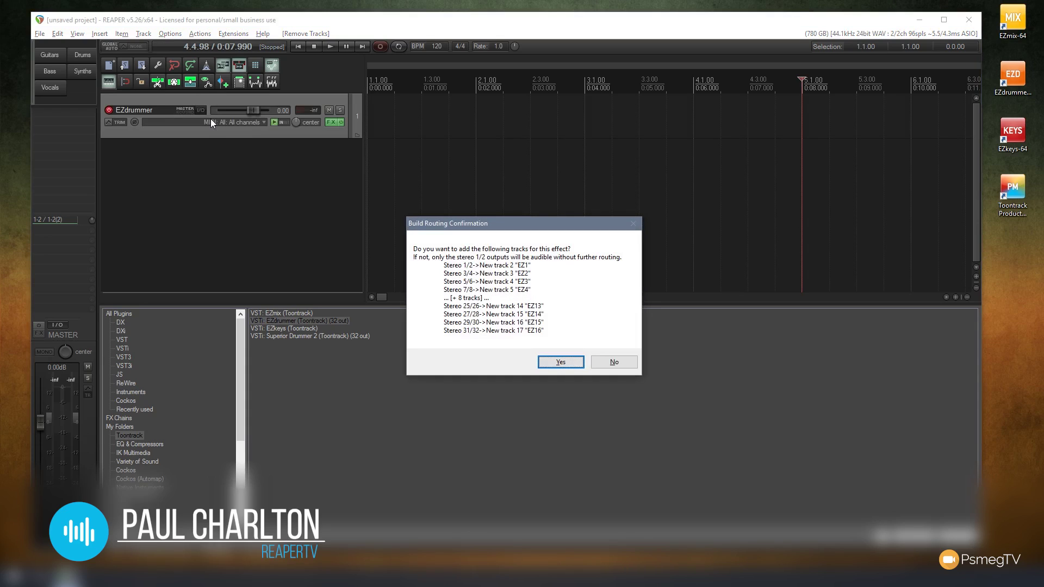
left_click(561, 362)
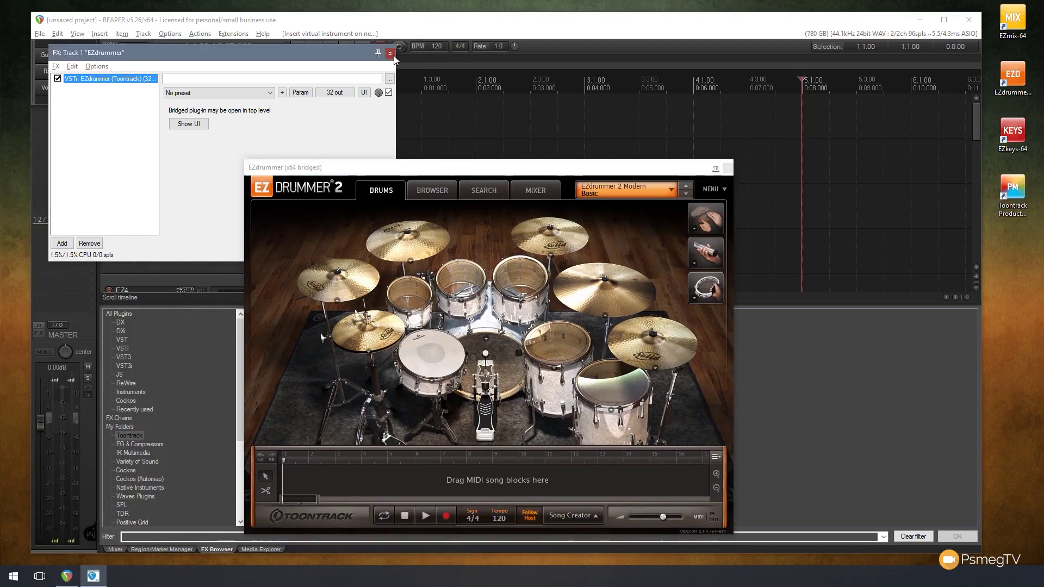
left_click(390, 53)
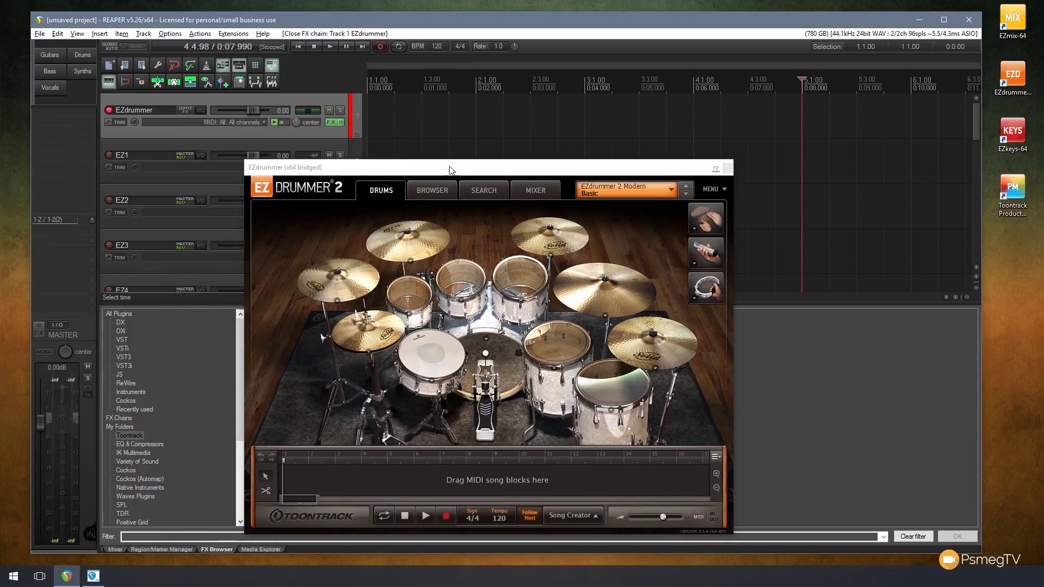
Step: Move the EZdrummer 2 window up and to the left
left_click_drag(444, 167, 392, 101)
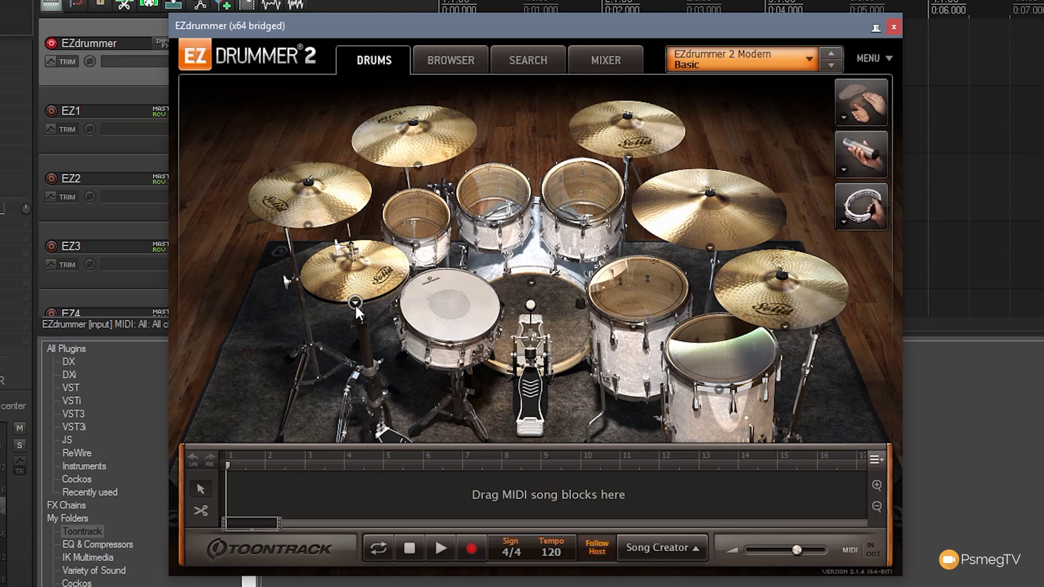
Step: Choose the 14" Paiste Giant Beat from the Hi-Hat piece list
left_click(355, 303)
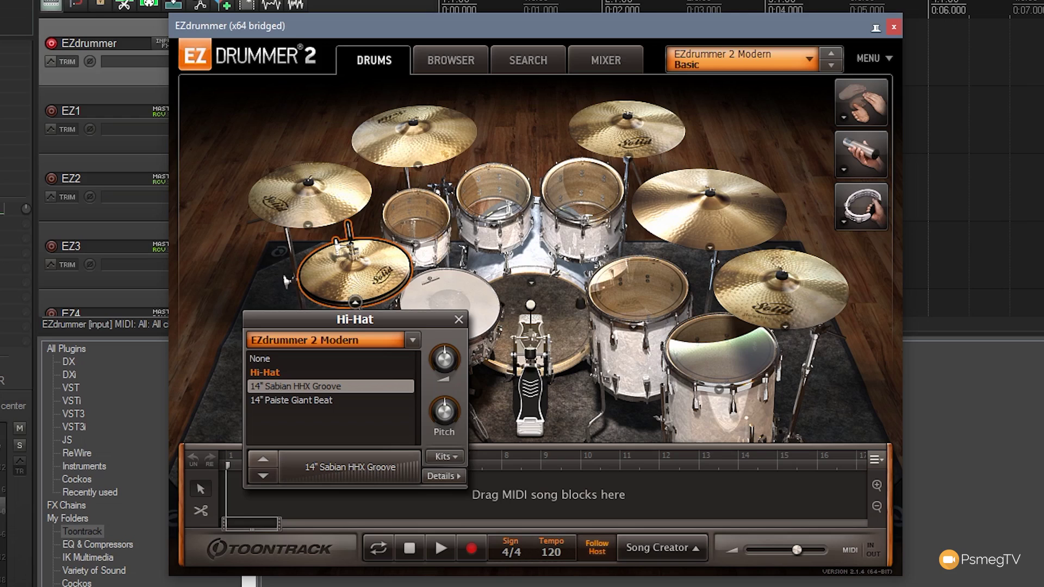
left_click(299, 399)
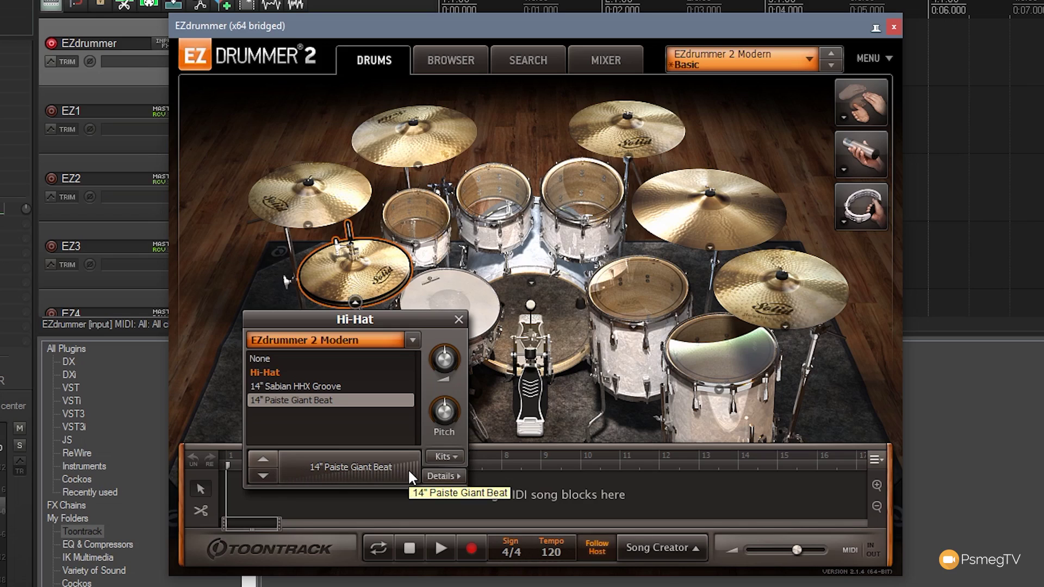
Step: Show the hi-hat's articulations with their MIDI notes, then bring up the Kits menu
left_click(446, 475)
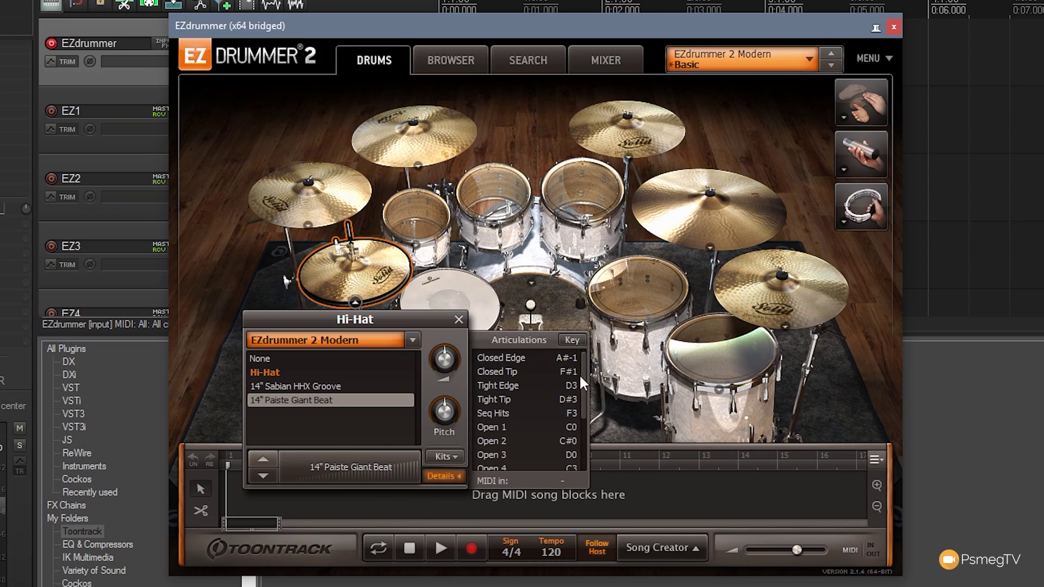
mouse_move(583, 372)
left_mouse_down()
mouse_move(586, 405)
mouse_move(586, 365)
left_mouse_up()
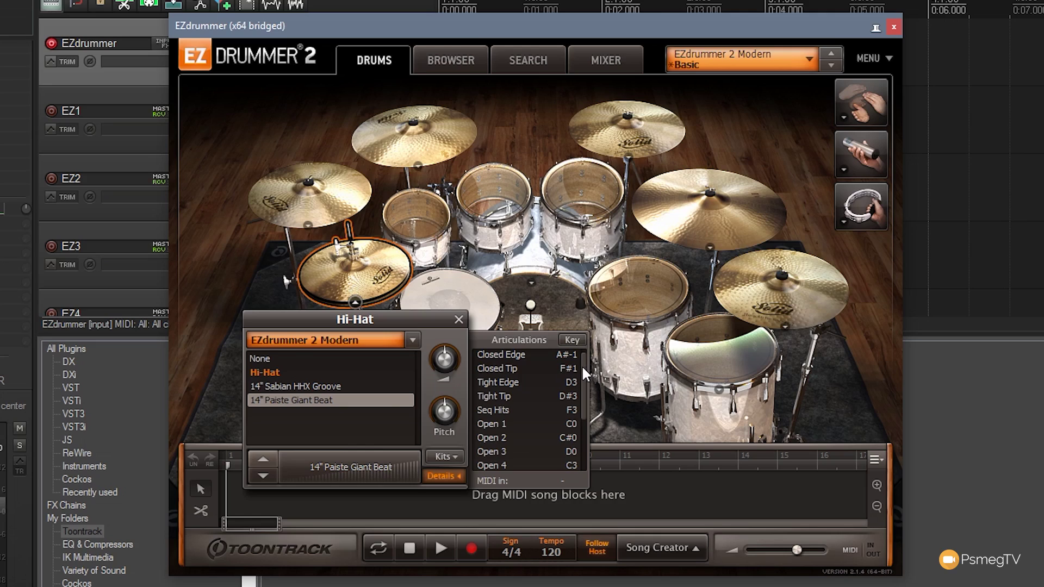
left_click(440, 460)
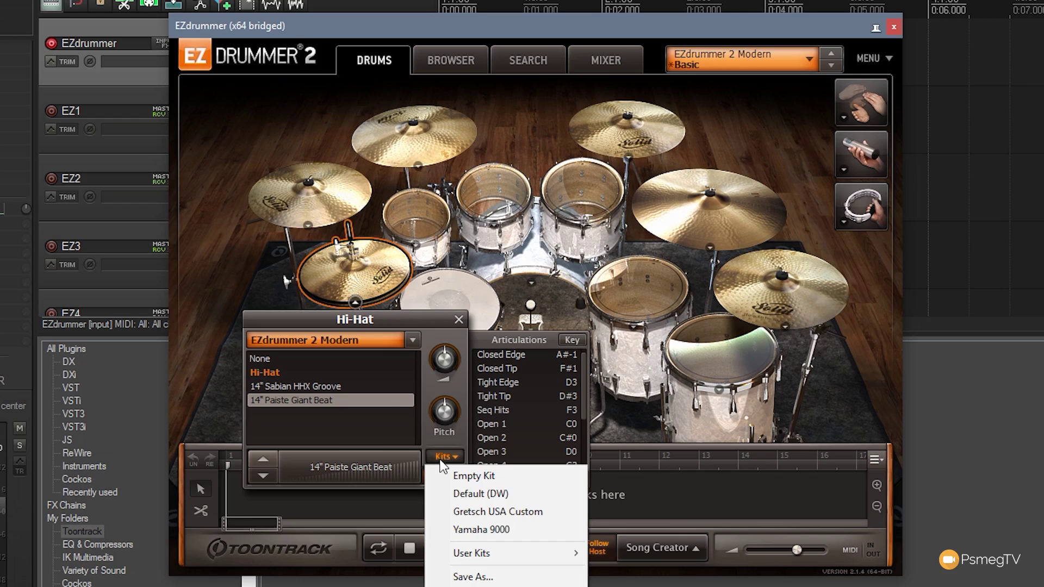
Step: Pick Gretsch USA Custom from the Kits menu and close the Hi-Hat panel
left_click(520, 512)
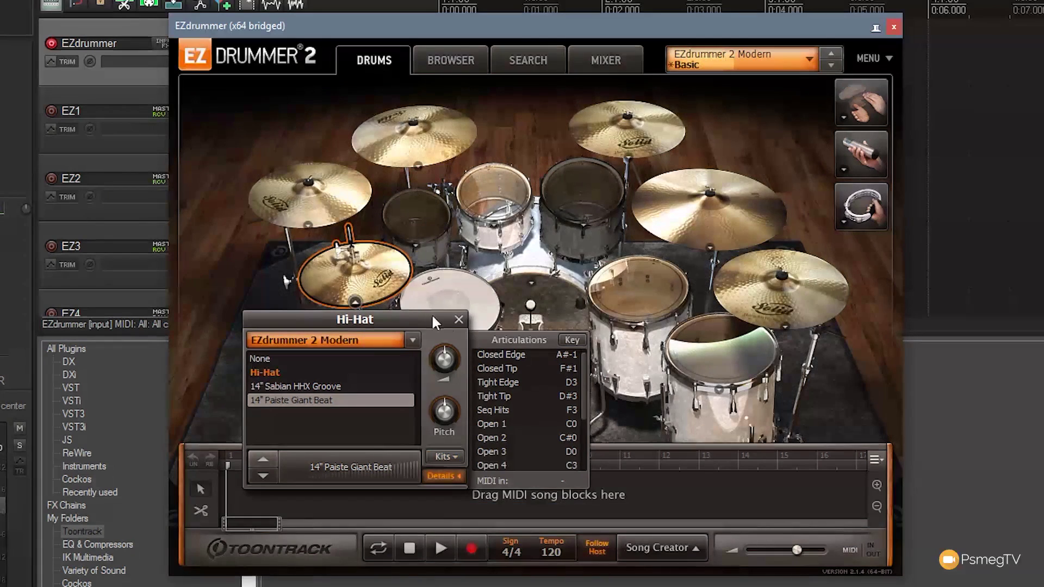
left_click(459, 320)
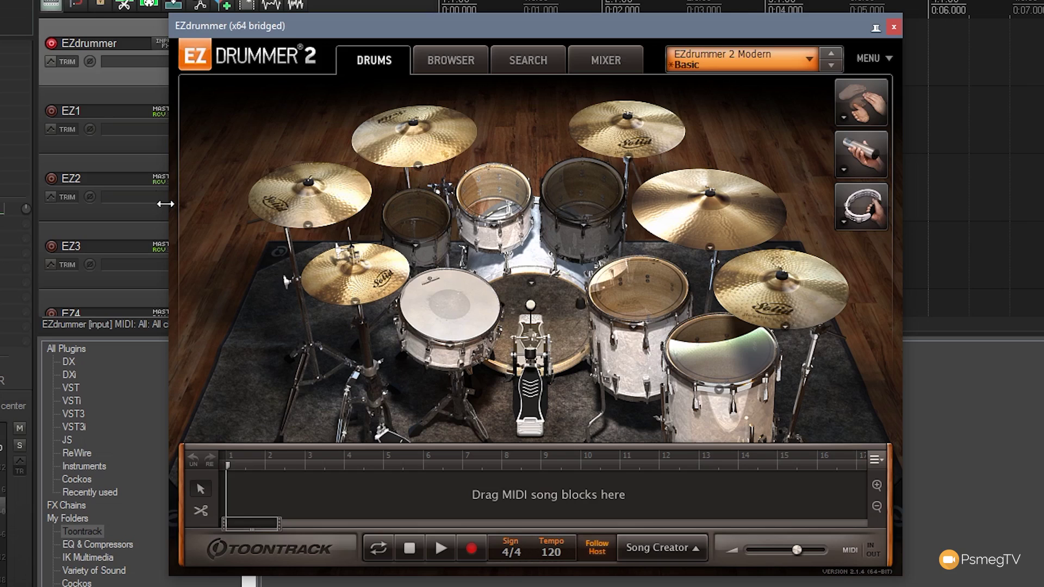
Step: From the Cymbal 1 panel, hide Details and load Empty Kit from the Kits menu
left_click(308, 226)
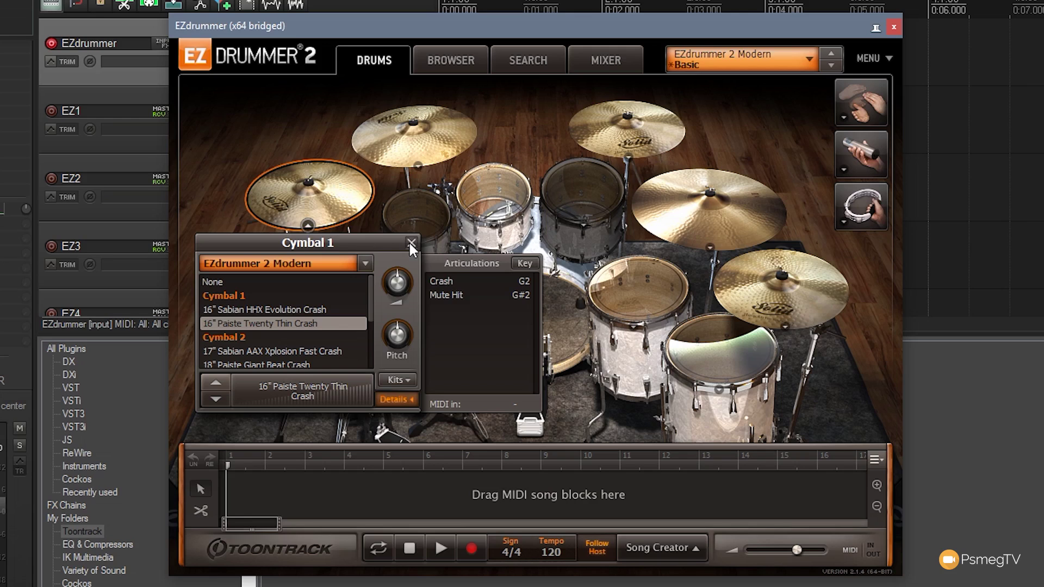
left_click(410, 395)
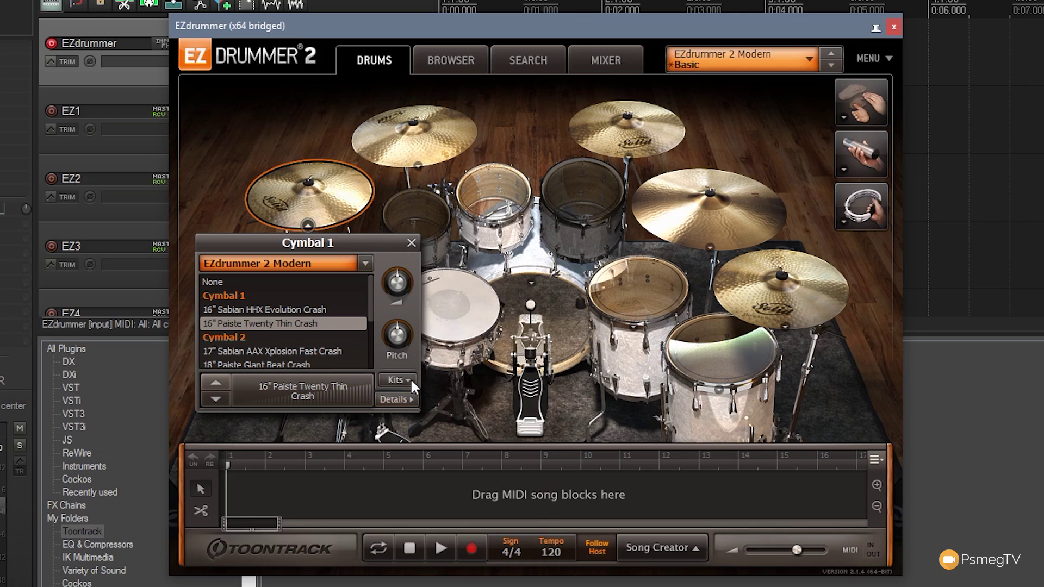
left_click(410, 379)
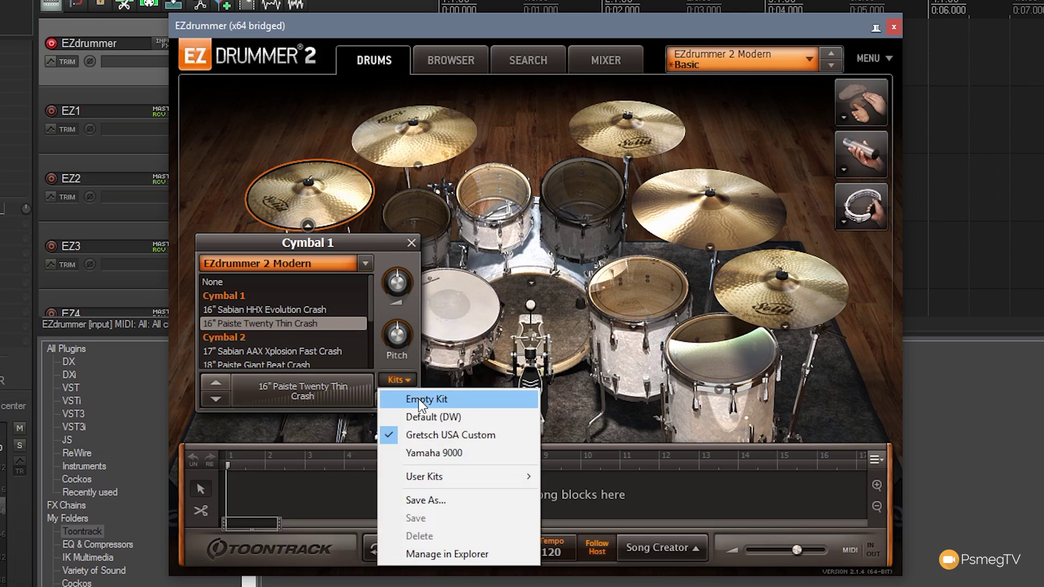
left_click(421, 400)
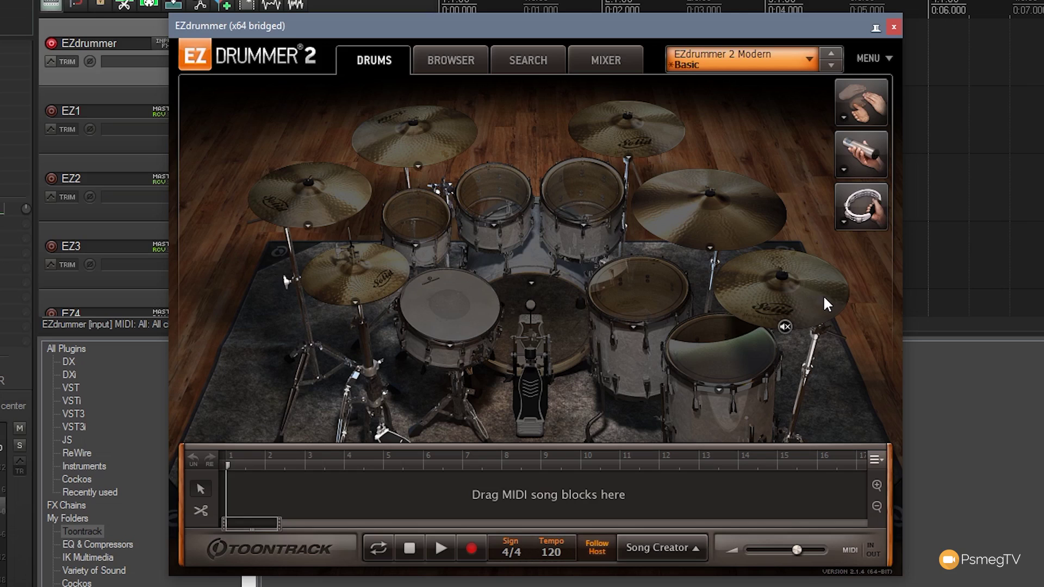
Step: Open the Racktom 1 panel and scroll through its EZdrummer 2 Modern tom choices
left_click(354, 302)
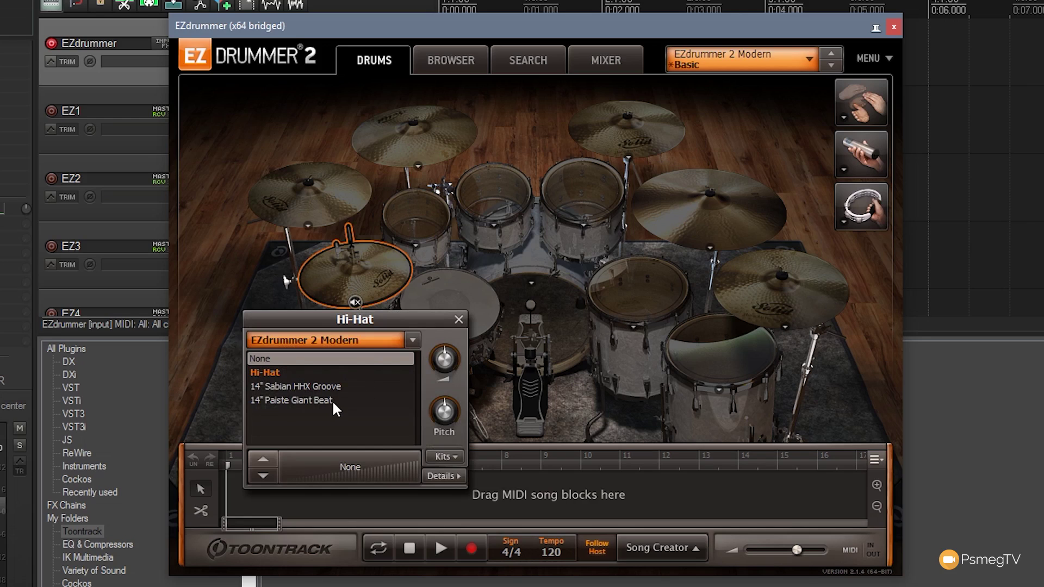
left_click(416, 246)
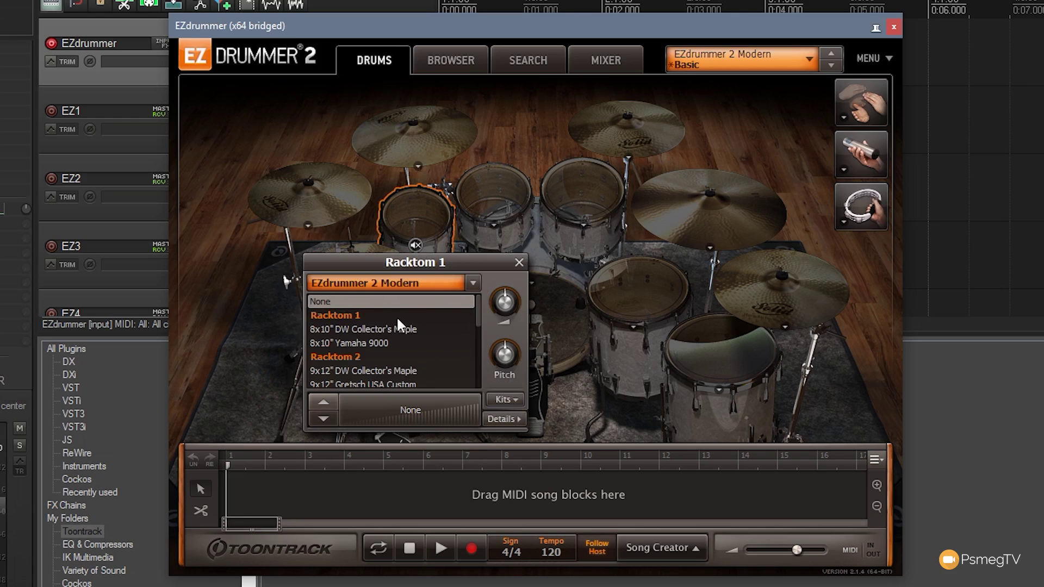
left_click_drag(480, 315, 482, 337)
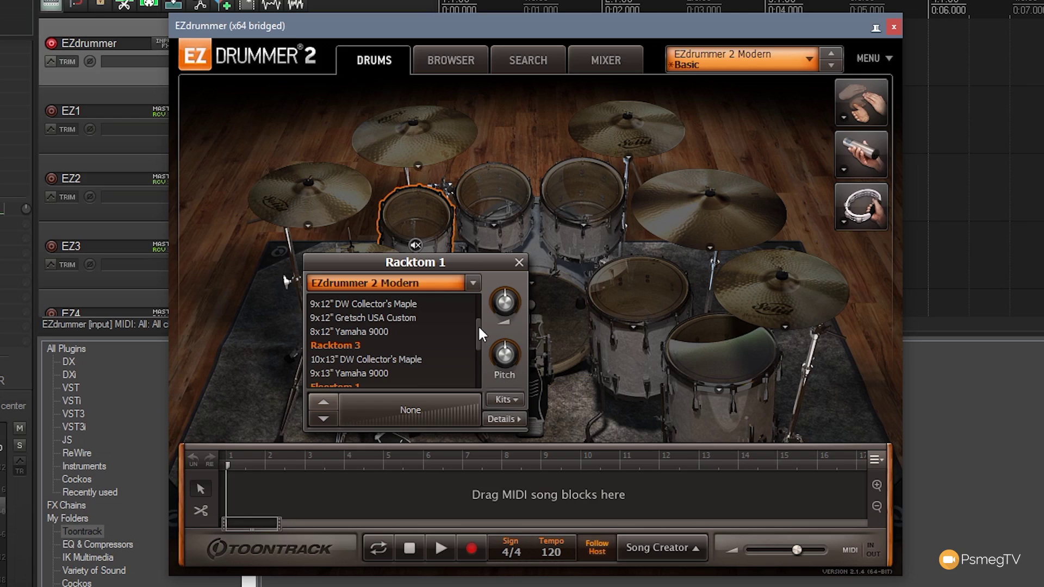
left_click_drag(479, 328, 479, 321)
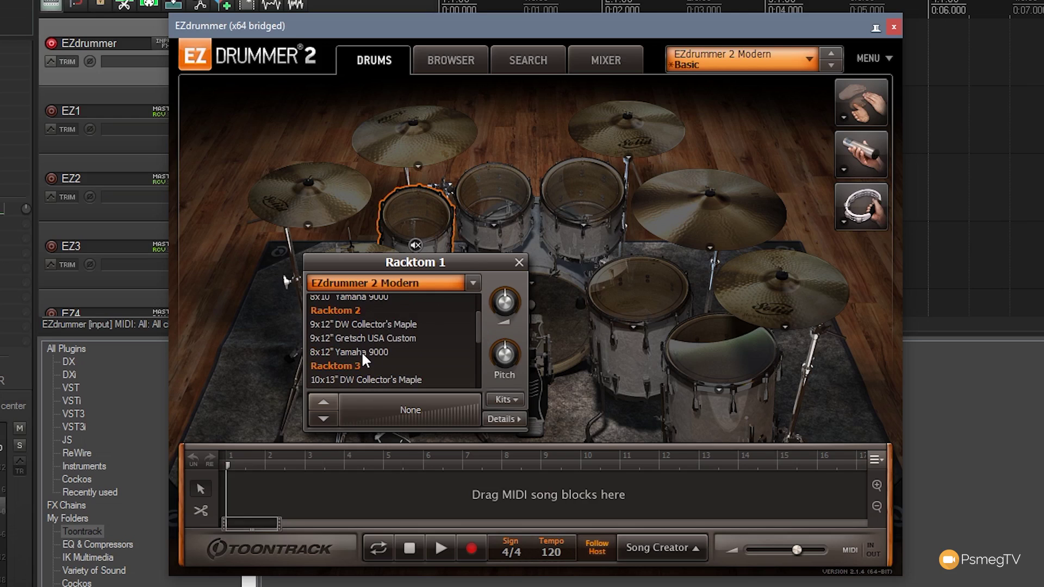
left_click_drag(478, 329, 484, 354)
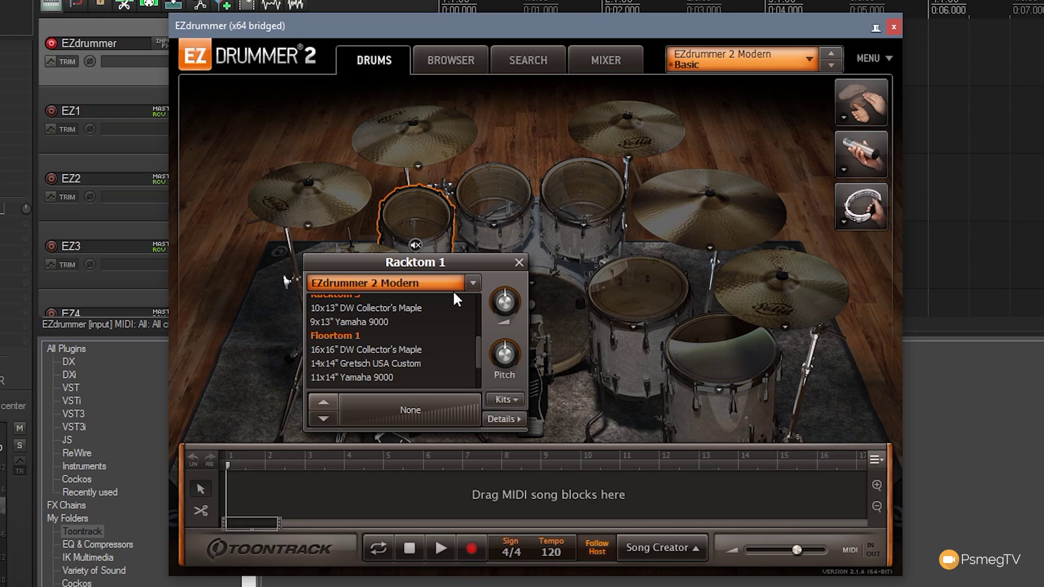
Step: Switch the Racktom 1 library to Made of Metal and scroll through its toms
left_click(470, 283)
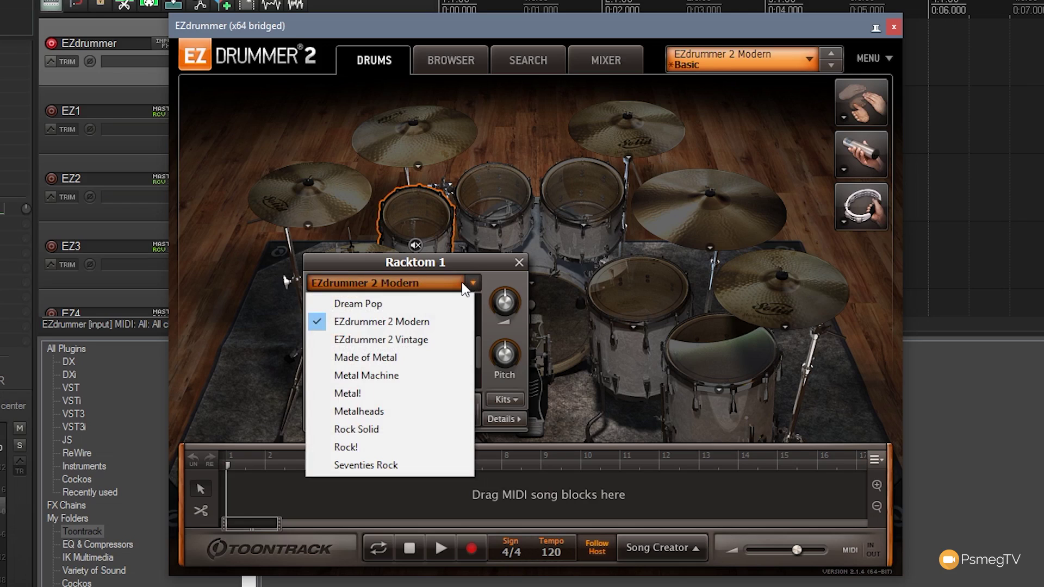
left_click(413, 362)
left_click_drag(478, 311, 482, 373)
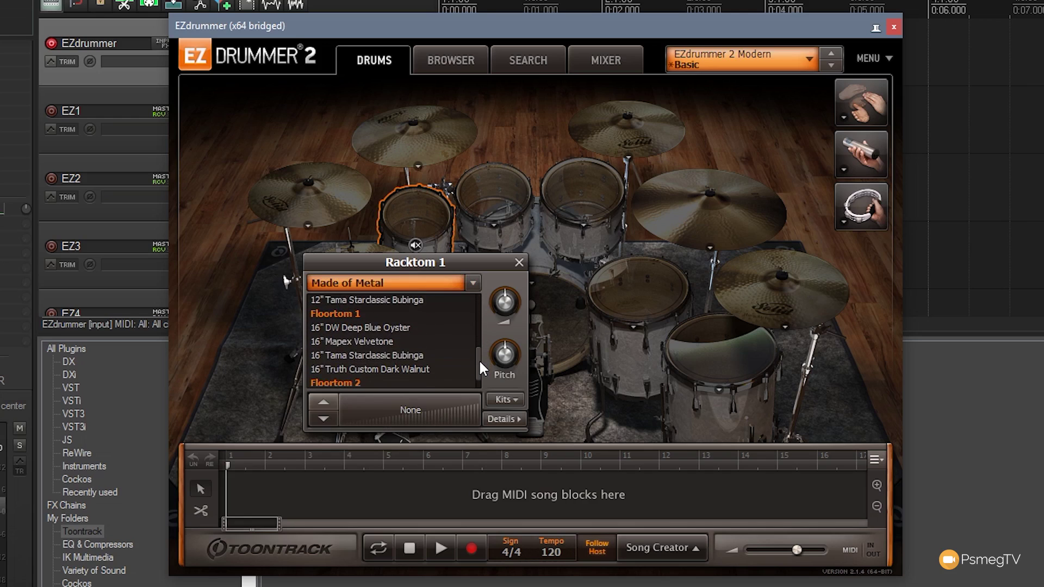
left_click_drag(479, 358, 478, 308)
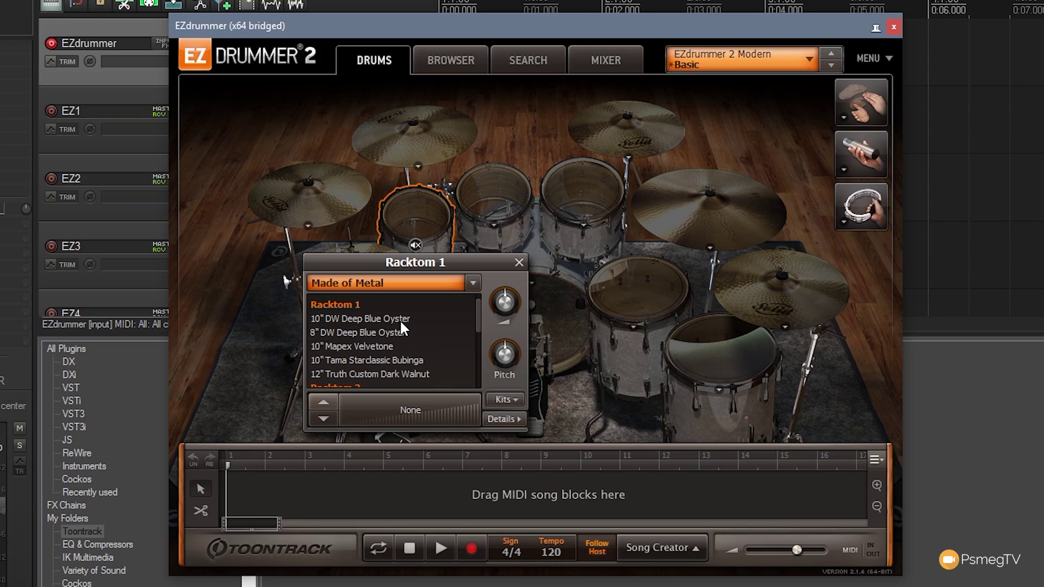
Step: Close the Racktom 1 panel and load the Metal! Basic kit preset
left_click(519, 262)
left_click(809, 67)
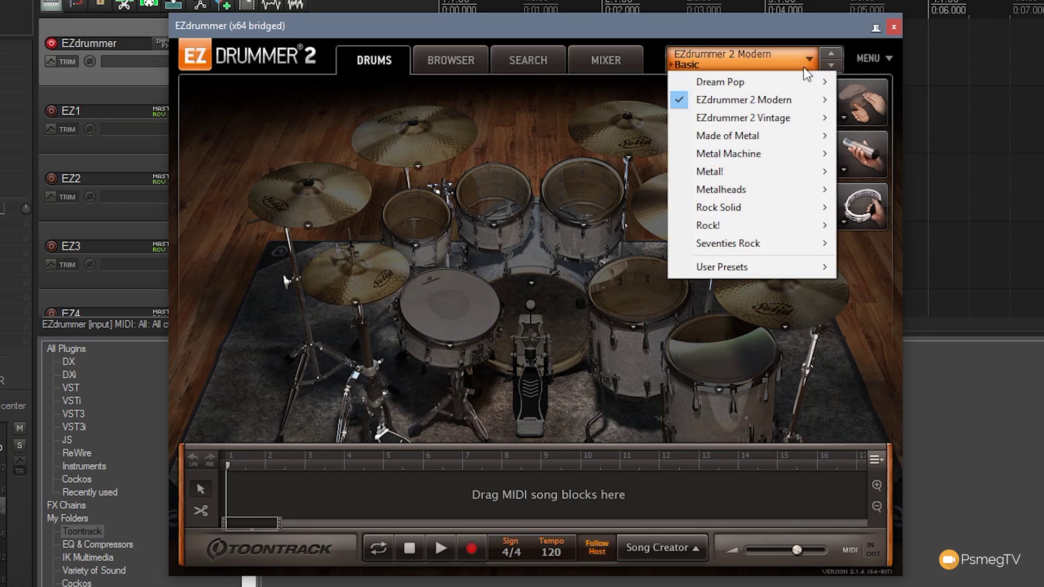
mouse_move(751, 171)
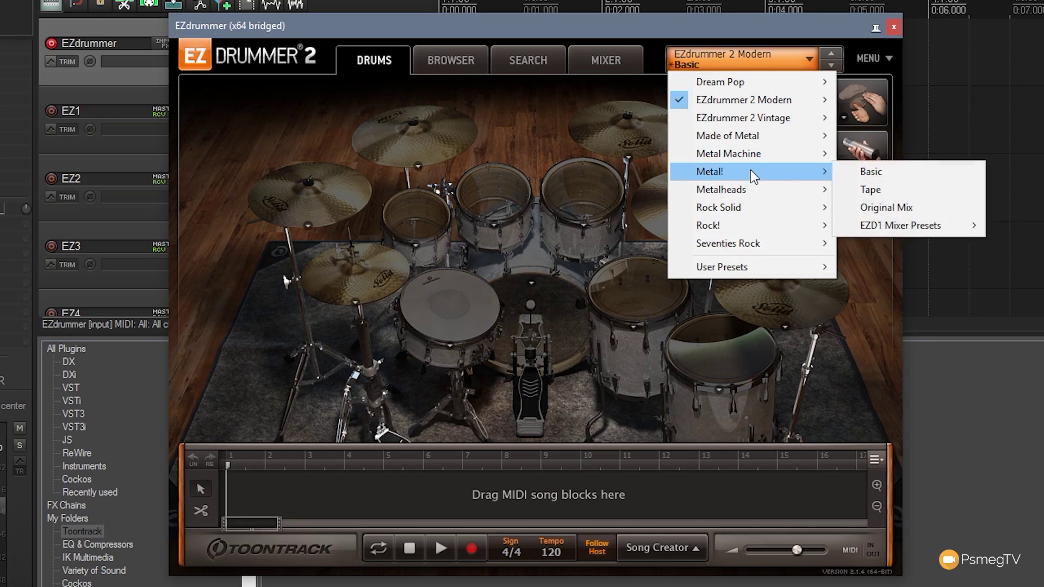
left_click(896, 180)
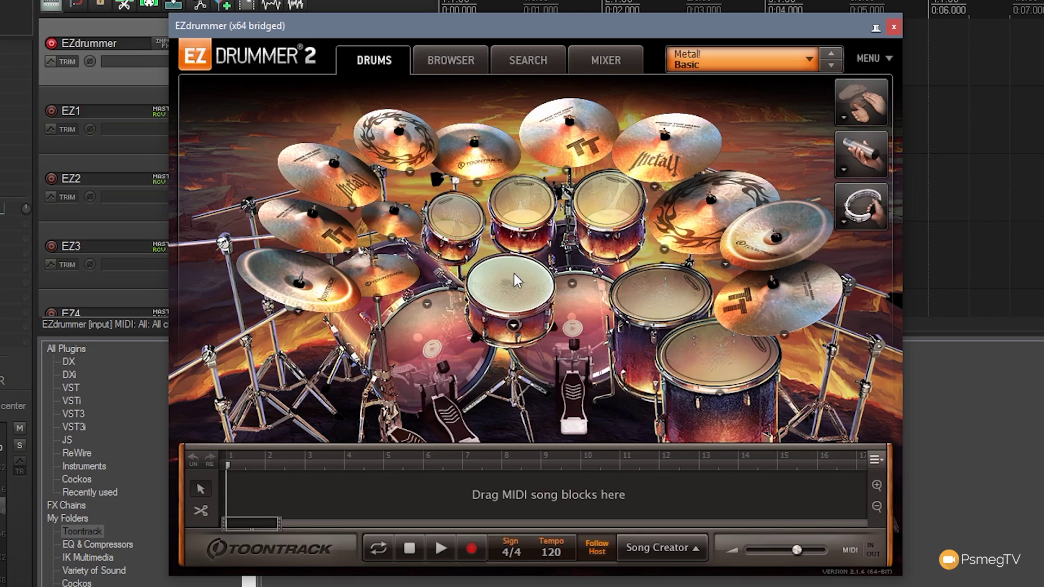
Step: Load the Rock Solid Punchy preset and open the snare's drum model choices
left_click(810, 59)
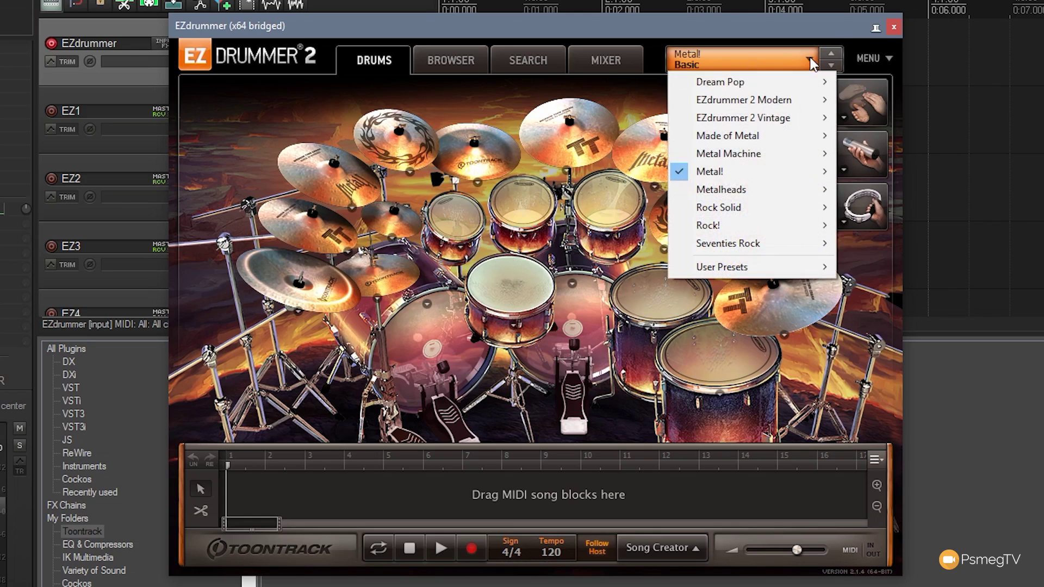
mouse_move(810, 218)
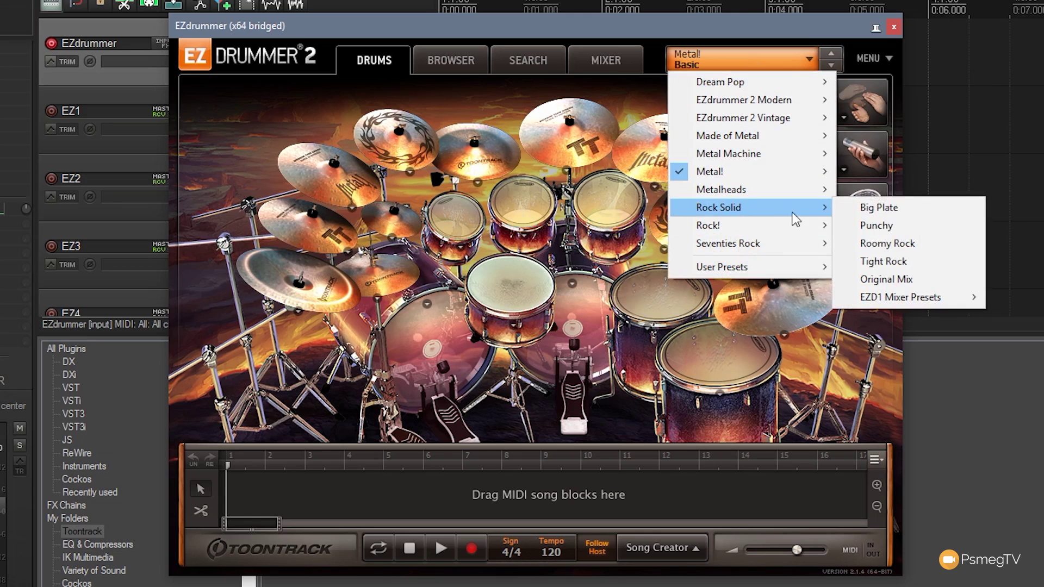
left_click(879, 223)
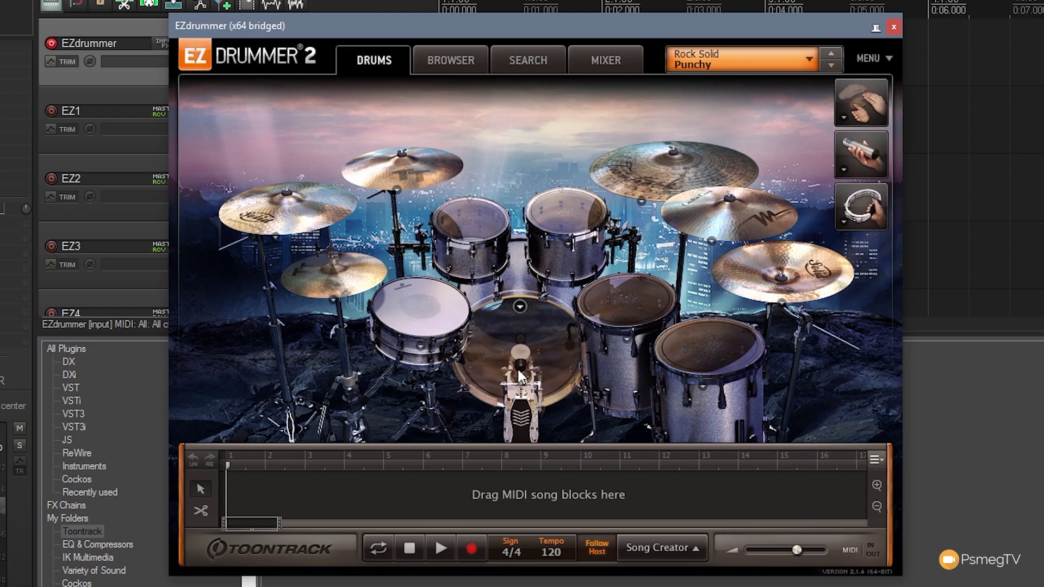
left_click(419, 347)
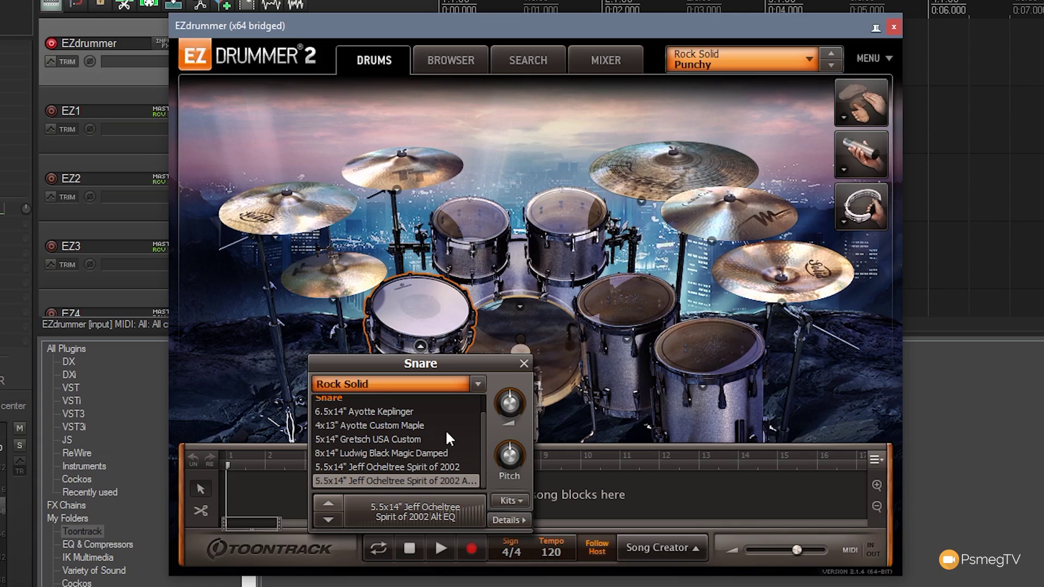
Step: Choose Empty Kit from the Snare panel's Kits menu so every piece is None
left_click(511, 501)
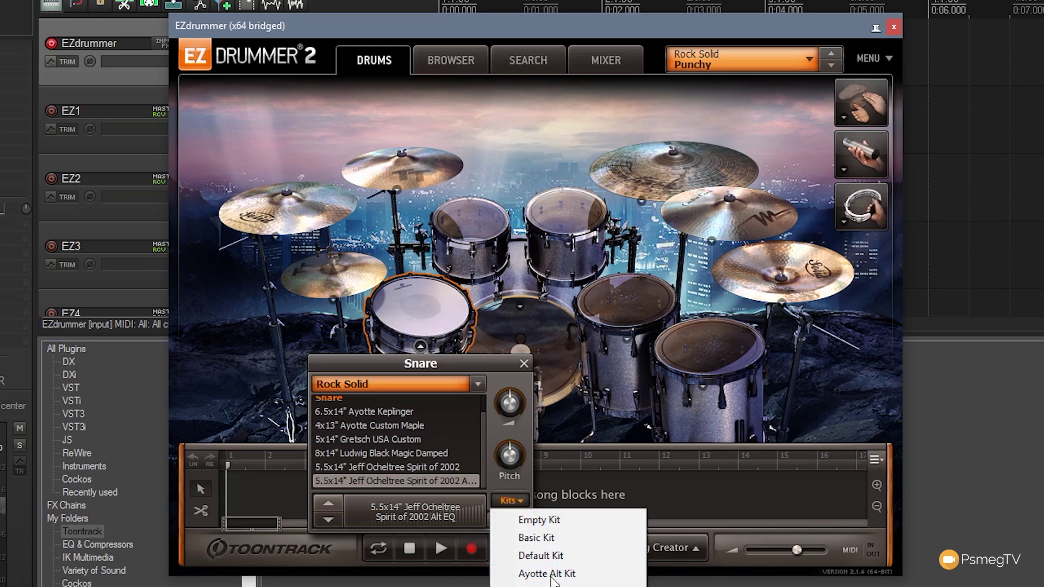
left_click(547, 520)
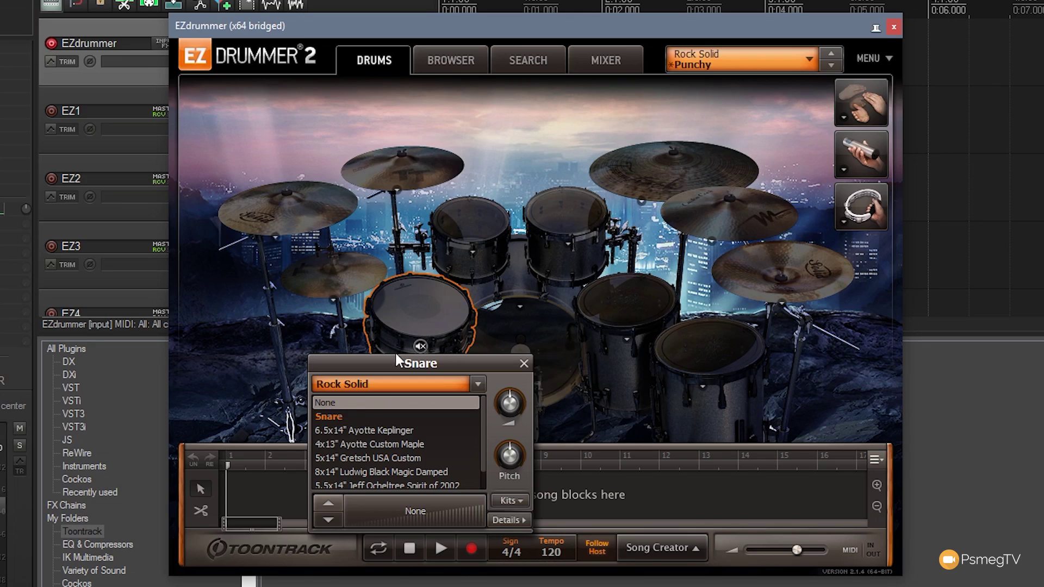
Step: Load the Metal Machine Basic kit preset
left_click(806, 60)
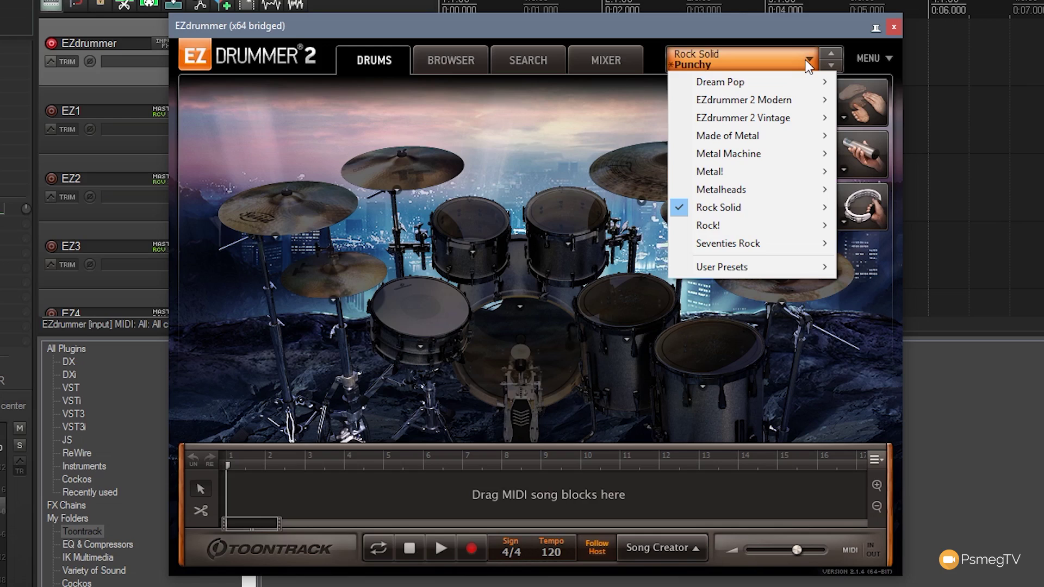
mouse_move(760, 154)
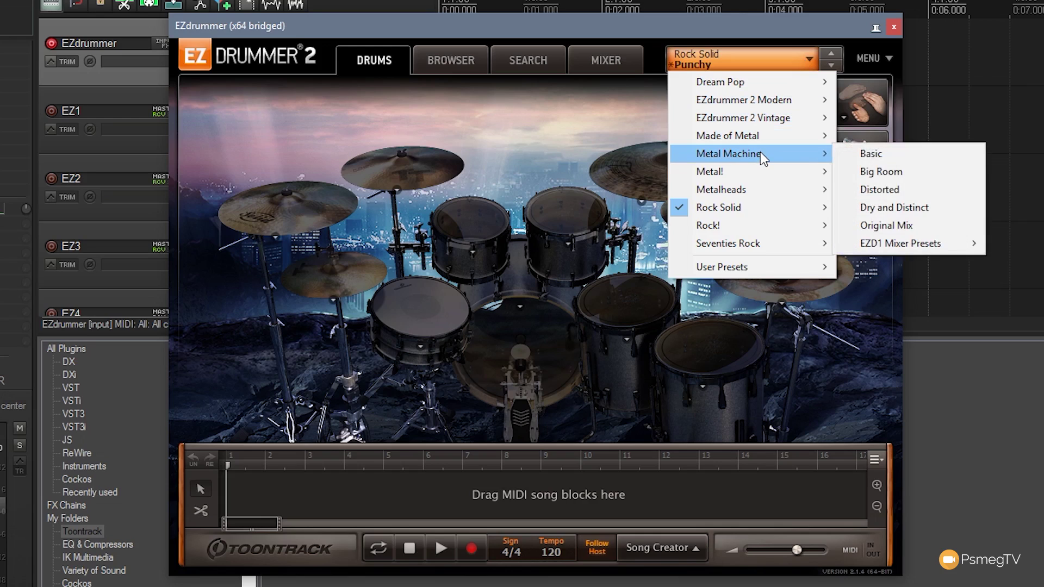
left_click(894, 154)
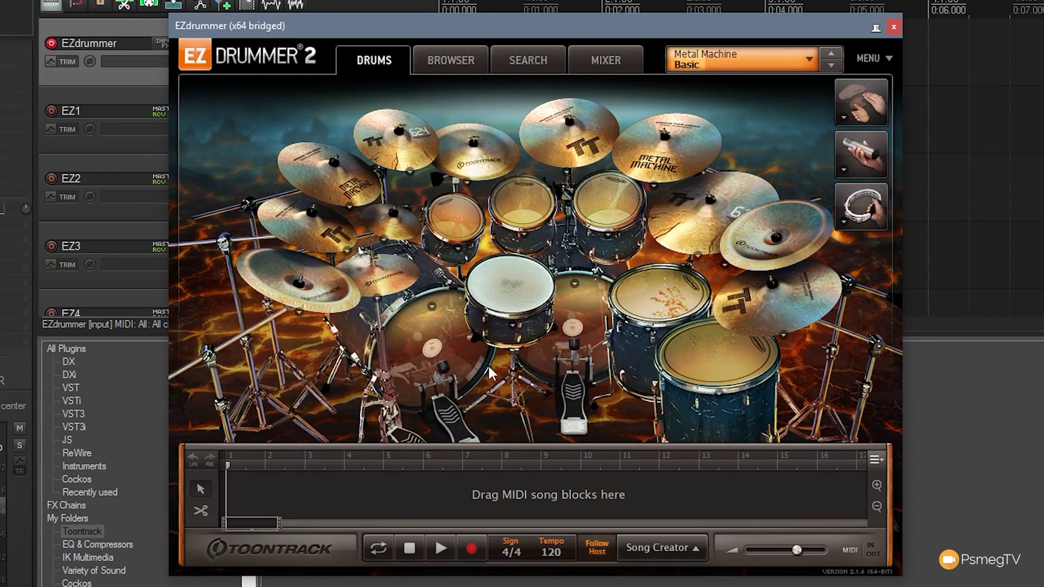
Step: Apply Empty Kit from the Kick 2 popup so every piece is set to None
left_click(432, 306)
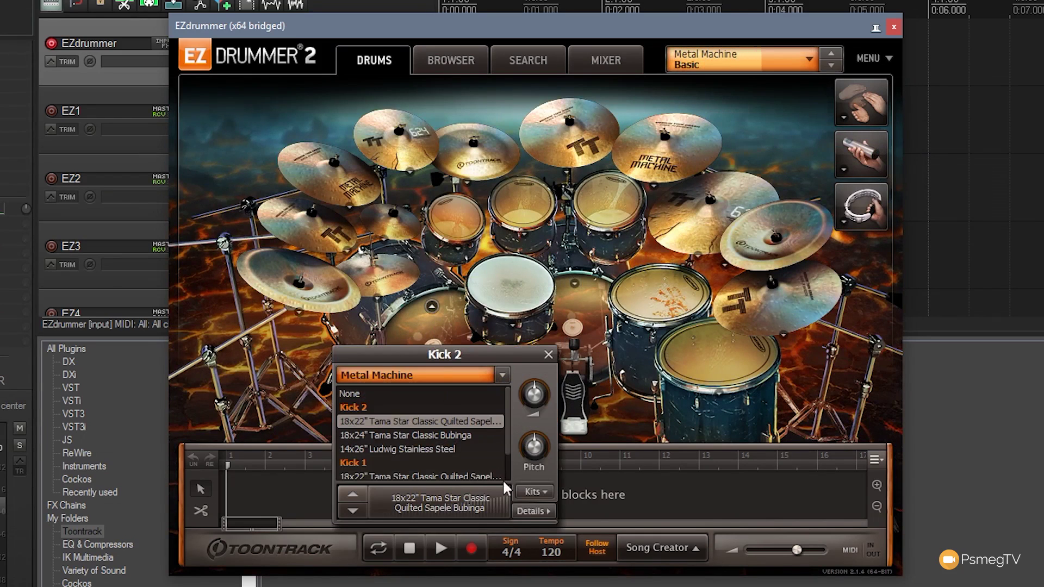
left_click(535, 492)
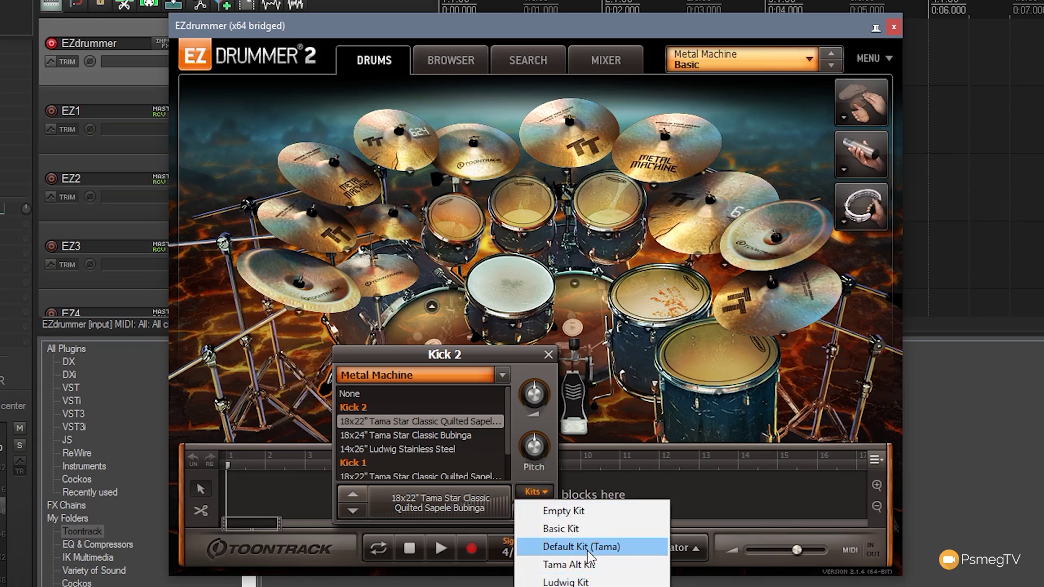
left_click(579, 511)
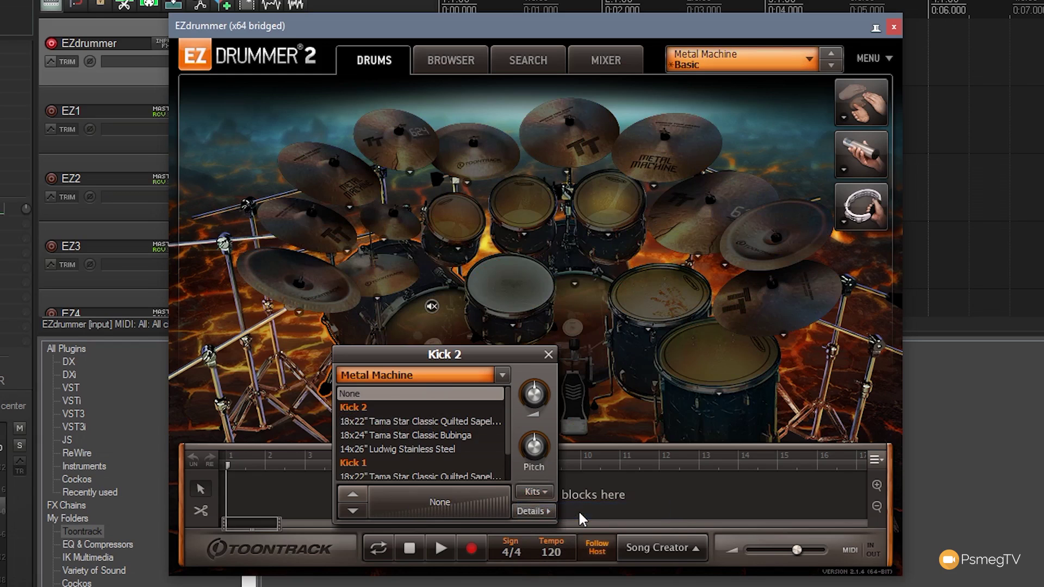
left_click(548, 355)
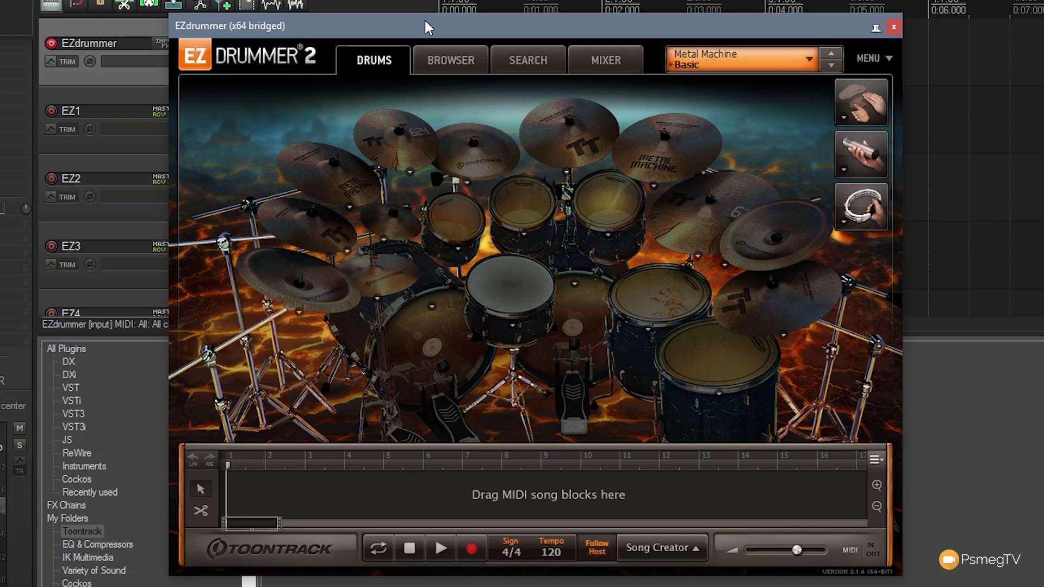
Step: Load the EZdrummer 2 Modern Basic kit preset
left_click(797, 61)
mouse_move(790, 101)
left_click(865, 101)
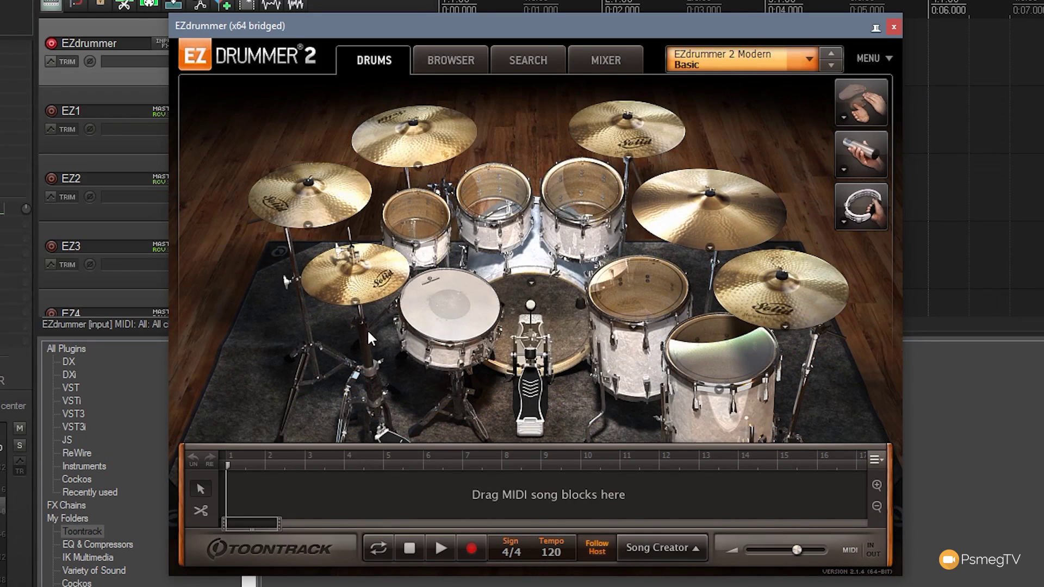
Step: Apply Empty Kit from the hi-hat's popup, leaving the hi-hat at None
left_click(355, 304)
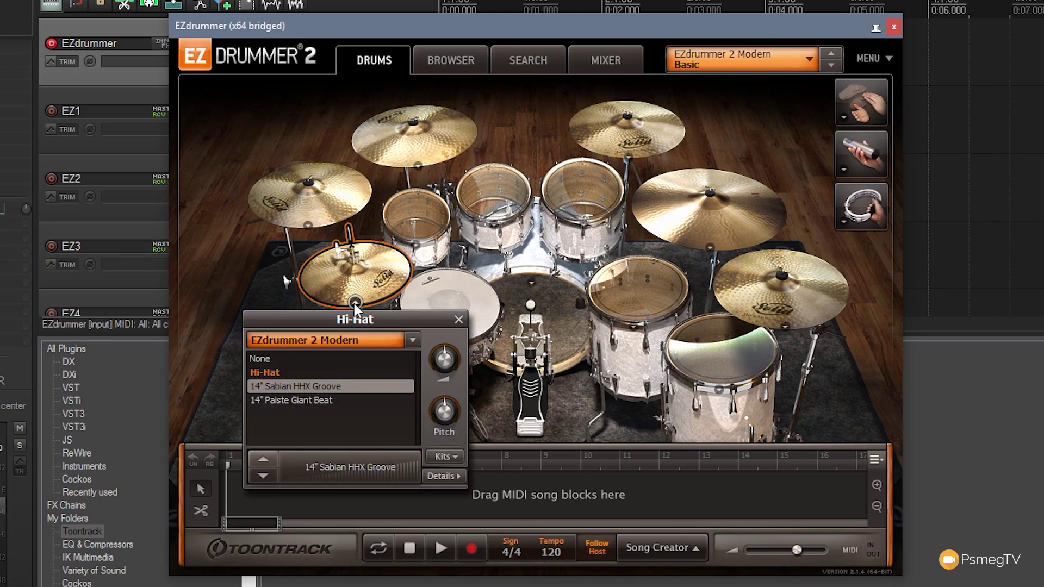
left_click(456, 457)
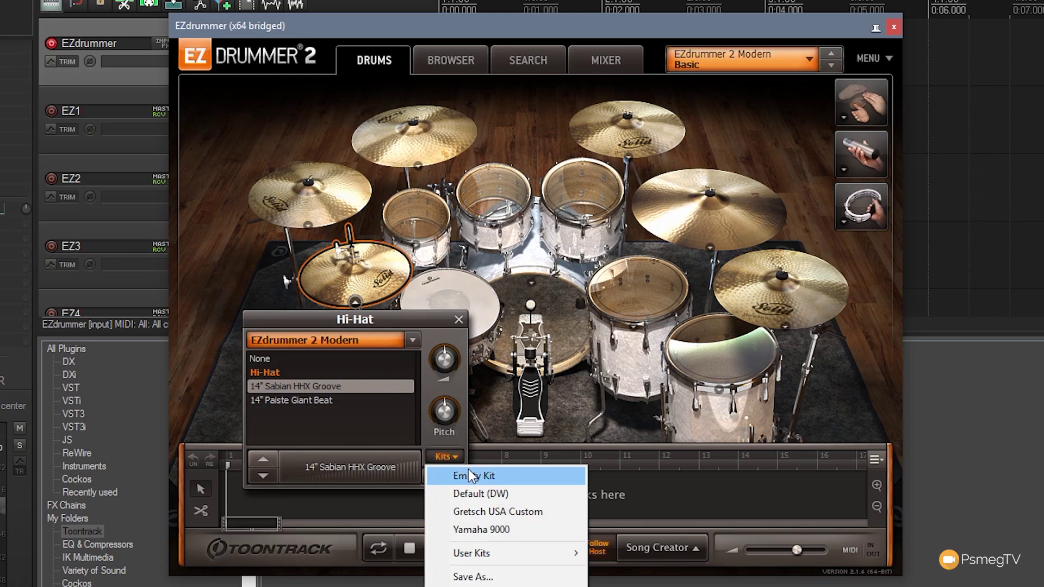
left_click(465, 474)
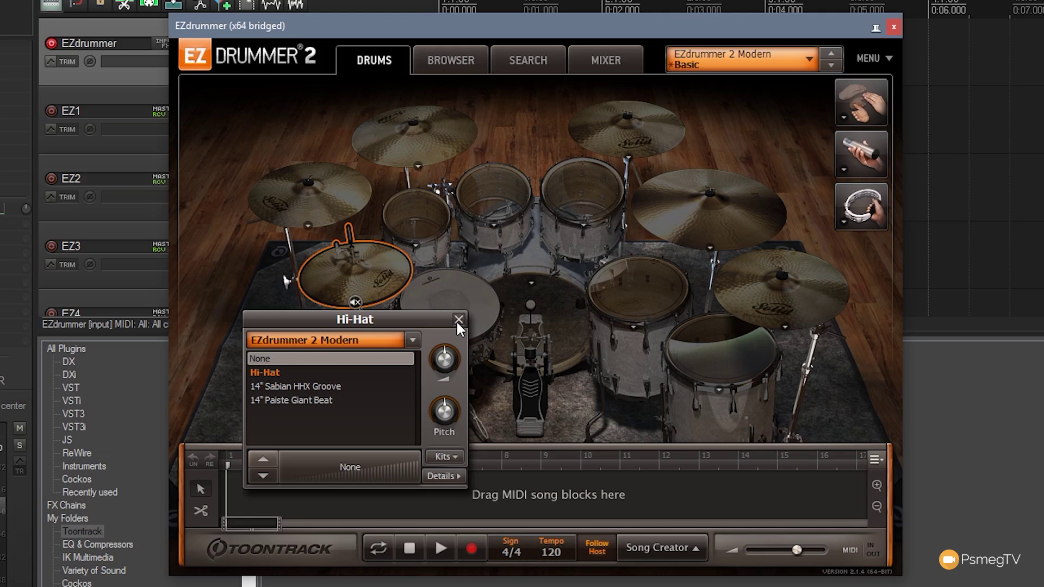
Step: Load and preview the 14" Paiste Giant Beat hi-hat, then bring up the snare's choices
left_click(355, 304)
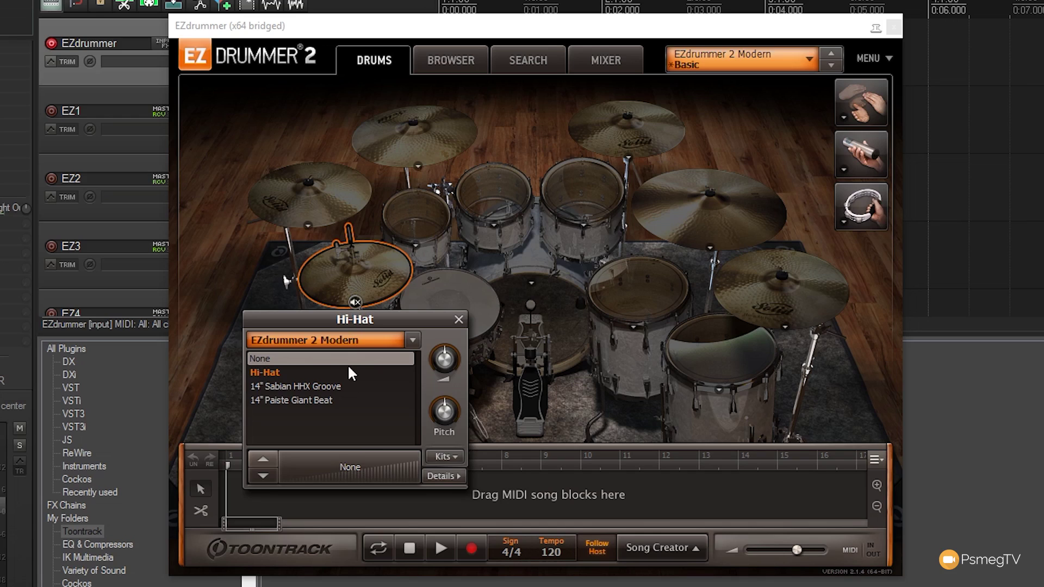
left_click(302, 397)
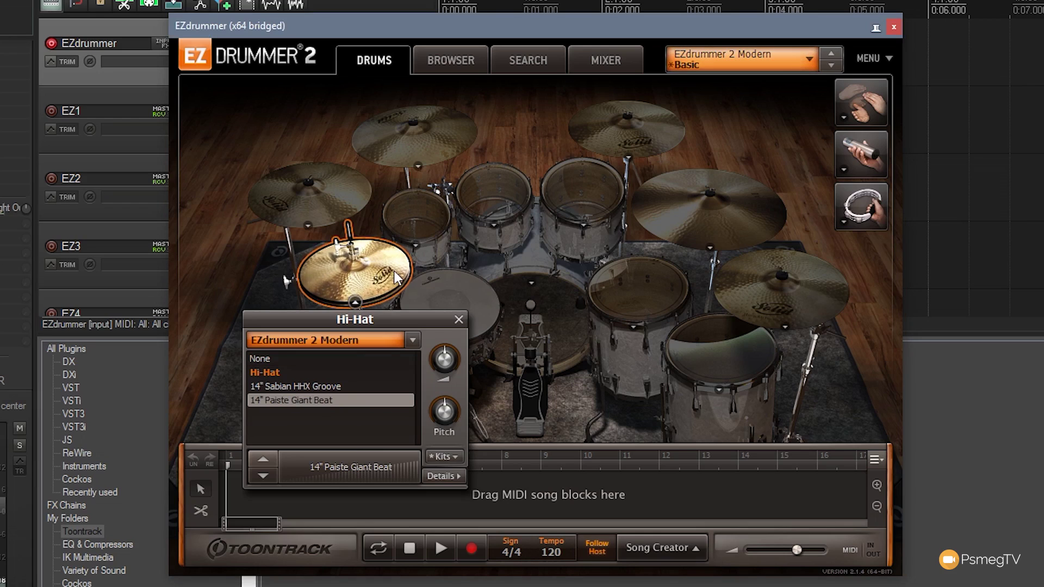
left_click(396, 467)
left_click(459, 320)
left_click(450, 346)
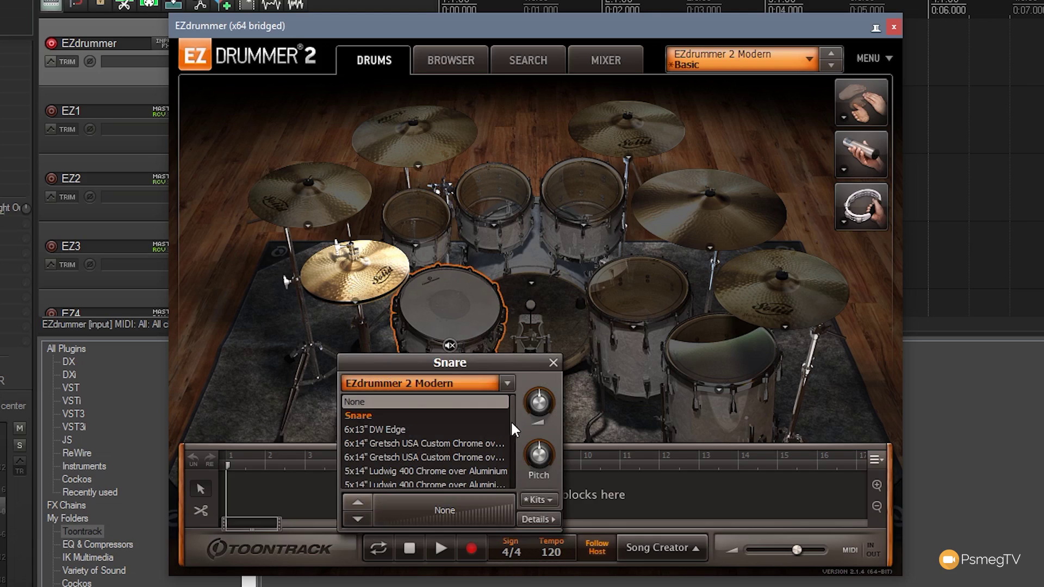
Step: Try the Gretsch USA Custom snare, settle on the 5x14" Ludwig 400 Chrome over Aluminium
mouse_move(512, 422)
left_mouse_down()
mouse_move(518, 481)
mouse_move(514, 423)
left_mouse_up()
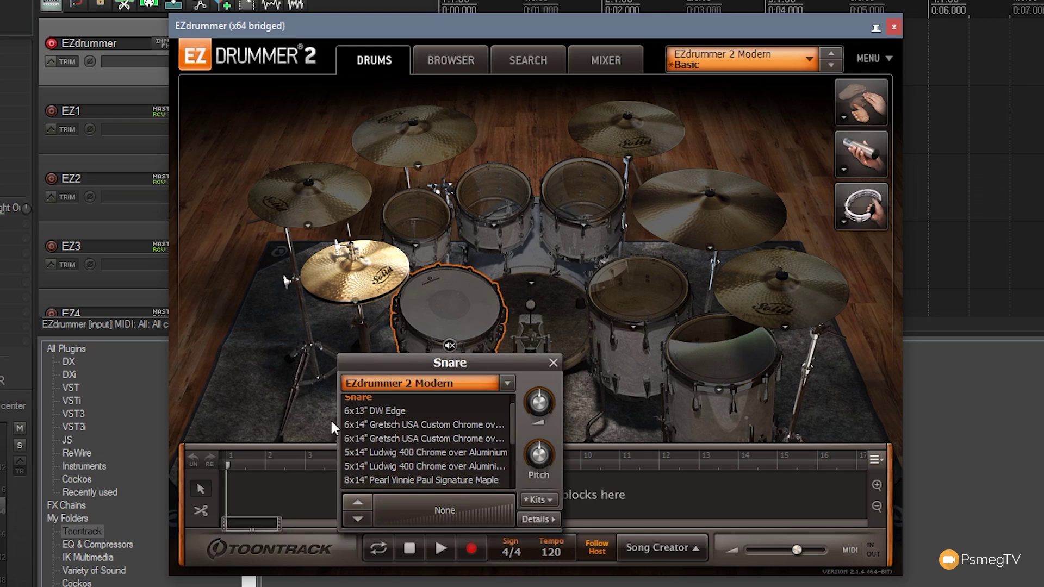
left_click(397, 426)
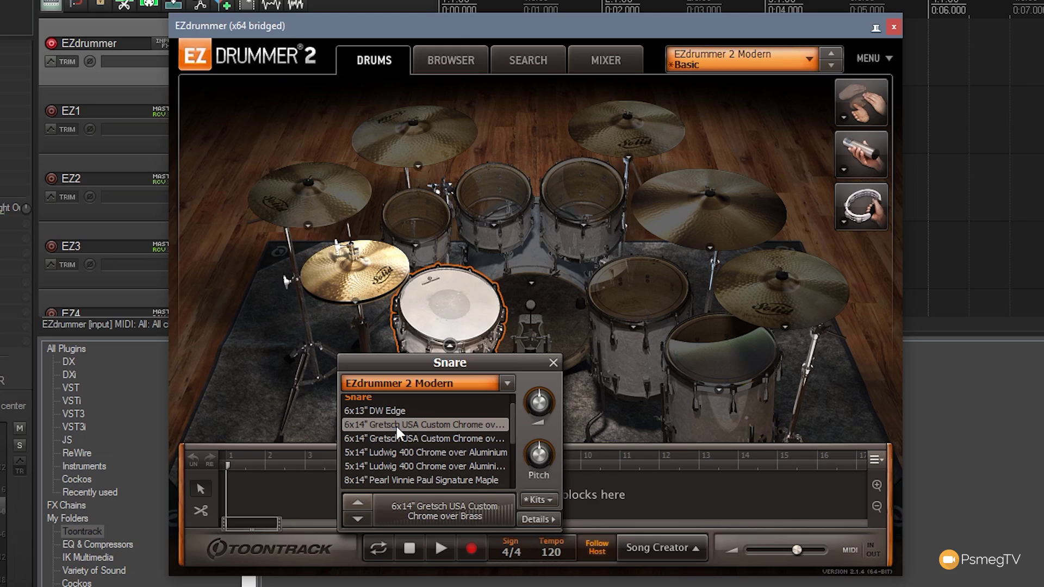
left_click(403, 450)
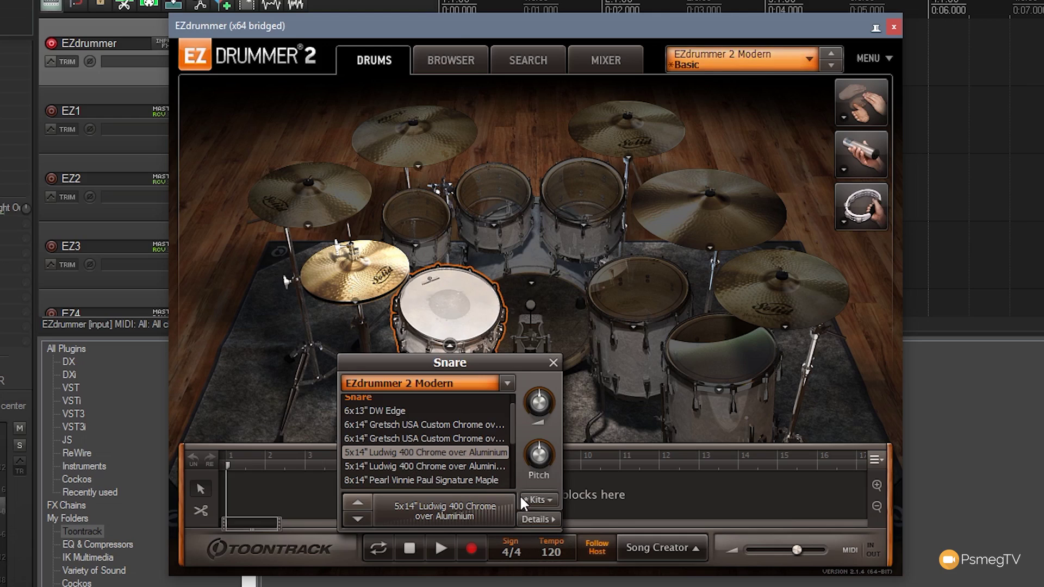
left_click(548, 361)
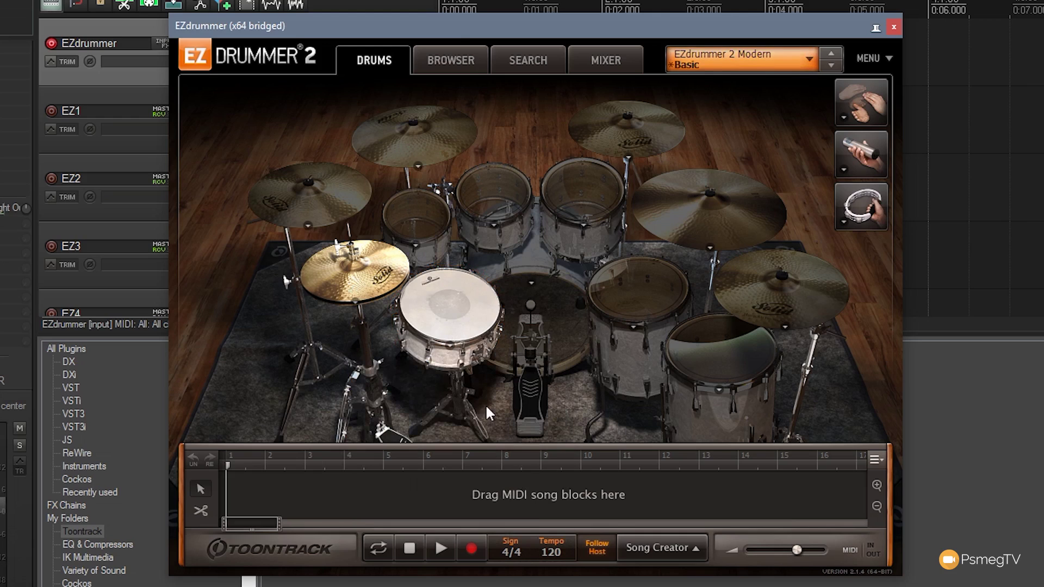
Step: Set the kick to the 18x22" DW Collector's Maple - Plastic Beater after auditioning the Open version
left_click(530, 283)
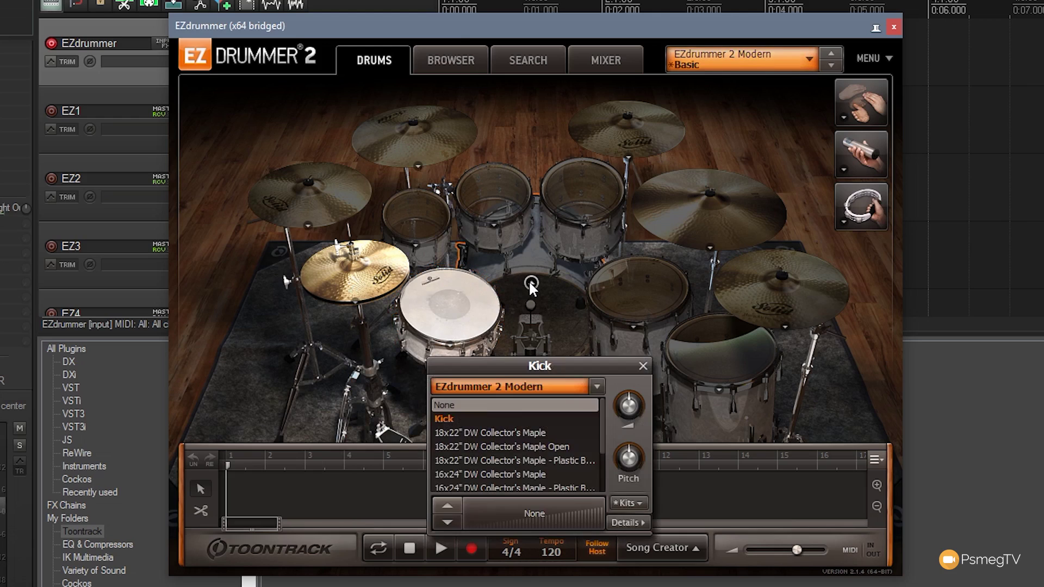
left_click(520, 460)
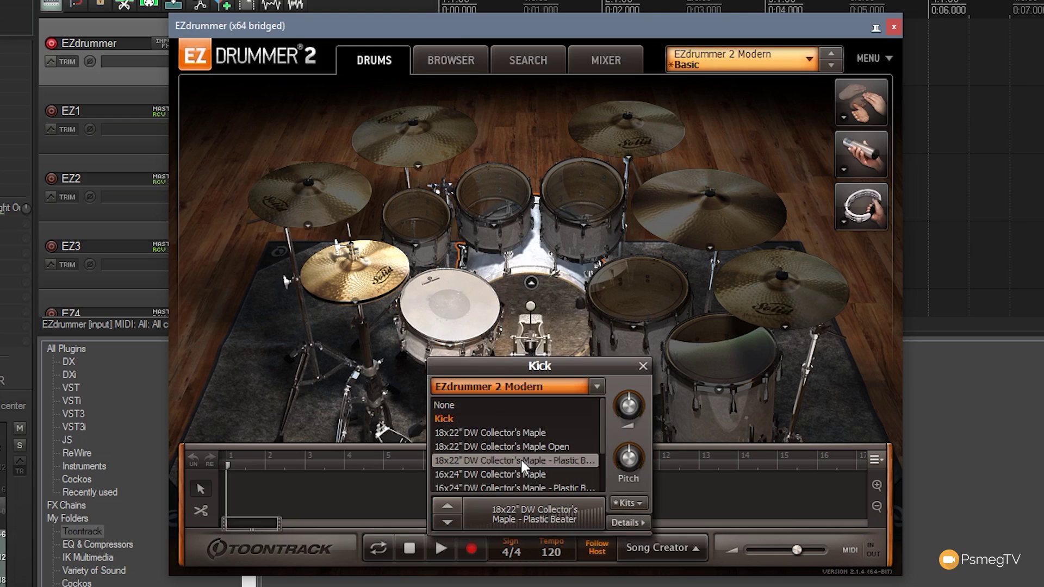
left_click(537, 446)
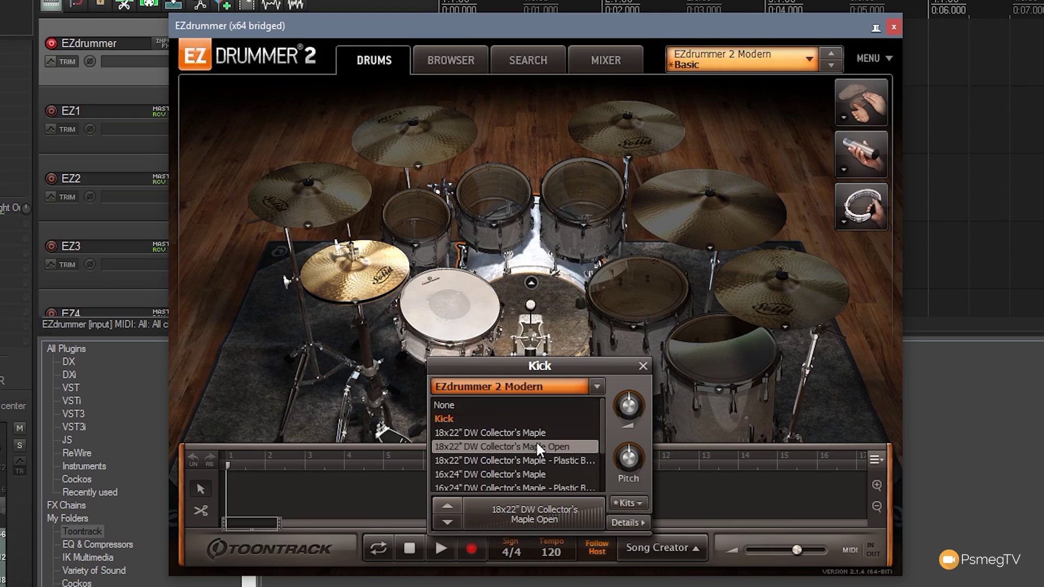
left_click(535, 458)
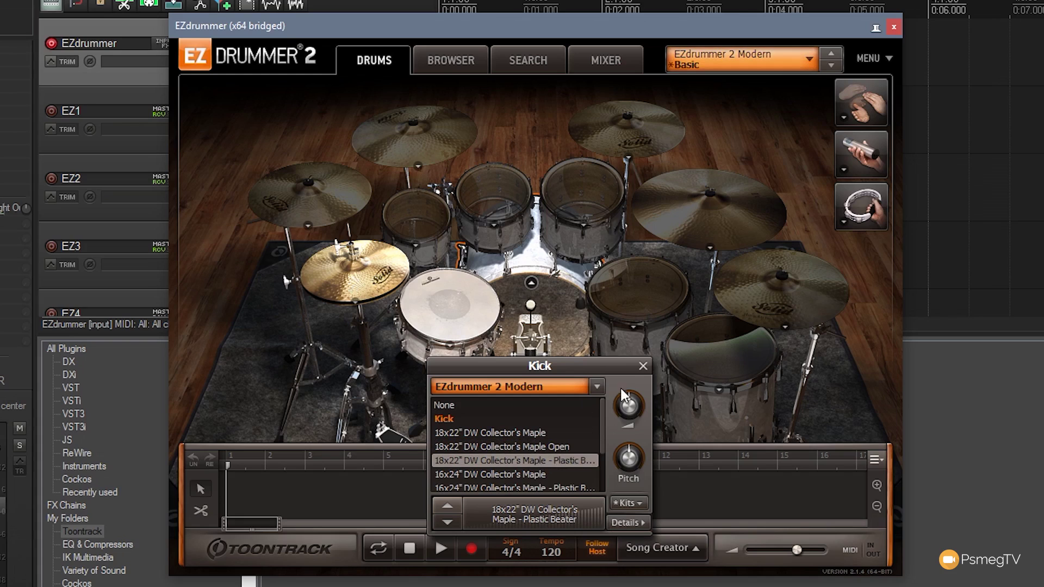
left_click(644, 366)
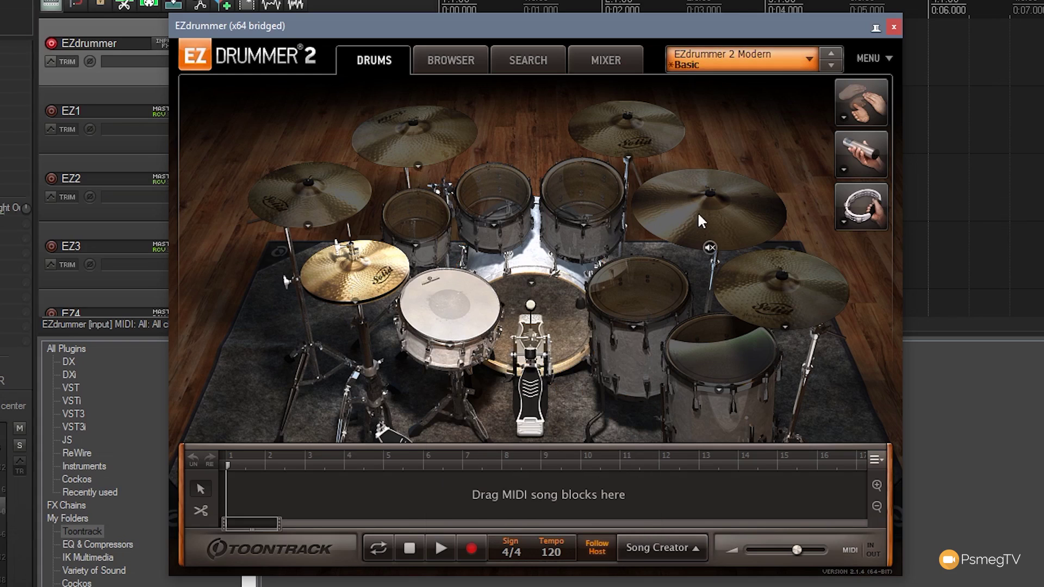
Step: Set the ride to the 20" Paiste 2002 after auditioning the Sabian Vault Artisan
left_click(710, 248)
left_click(655, 345)
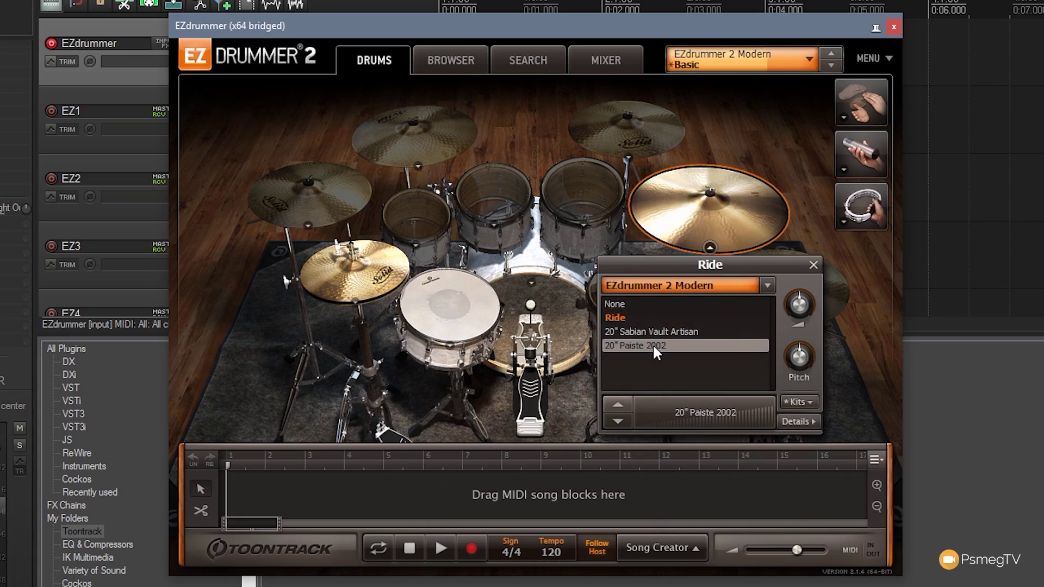
left_click(656, 333)
left_click(655, 344)
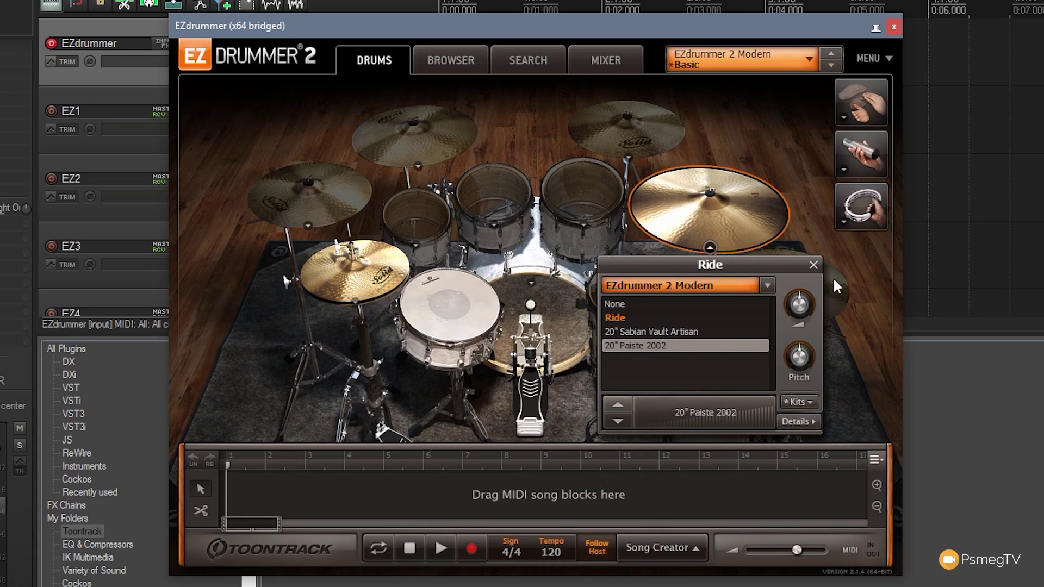
left_click(814, 265)
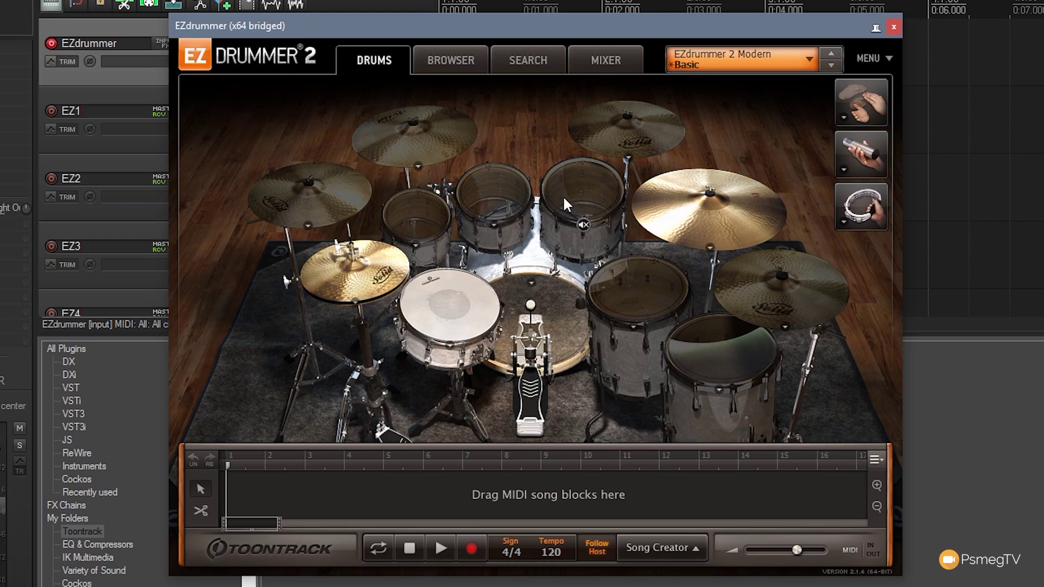
Step: Set Racktom 2 and 3 to the 8x12" and 9x13" Yamaha 9000
left_click(494, 227)
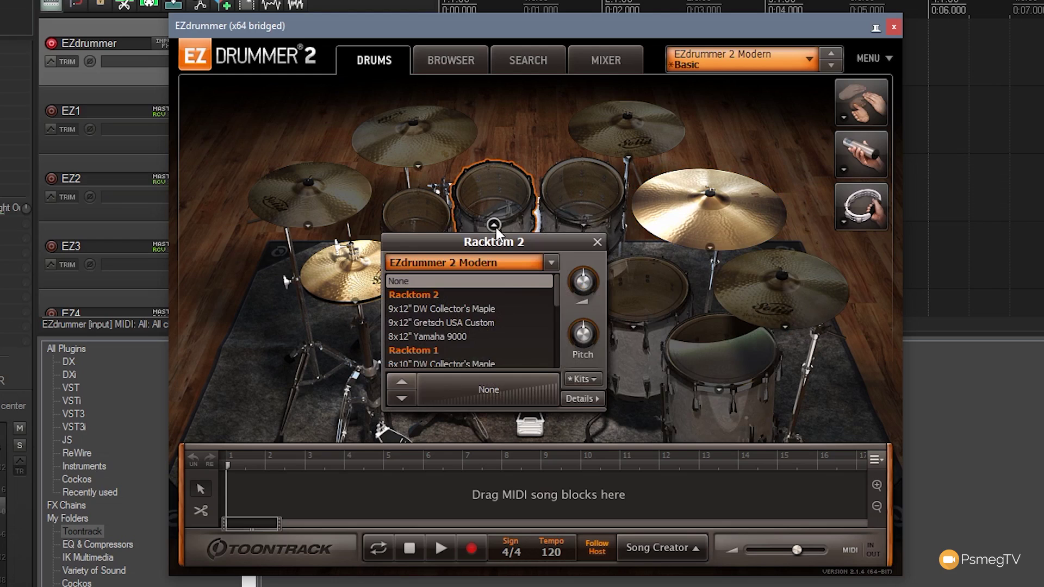
left_click(448, 334)
left_click(583, 225)
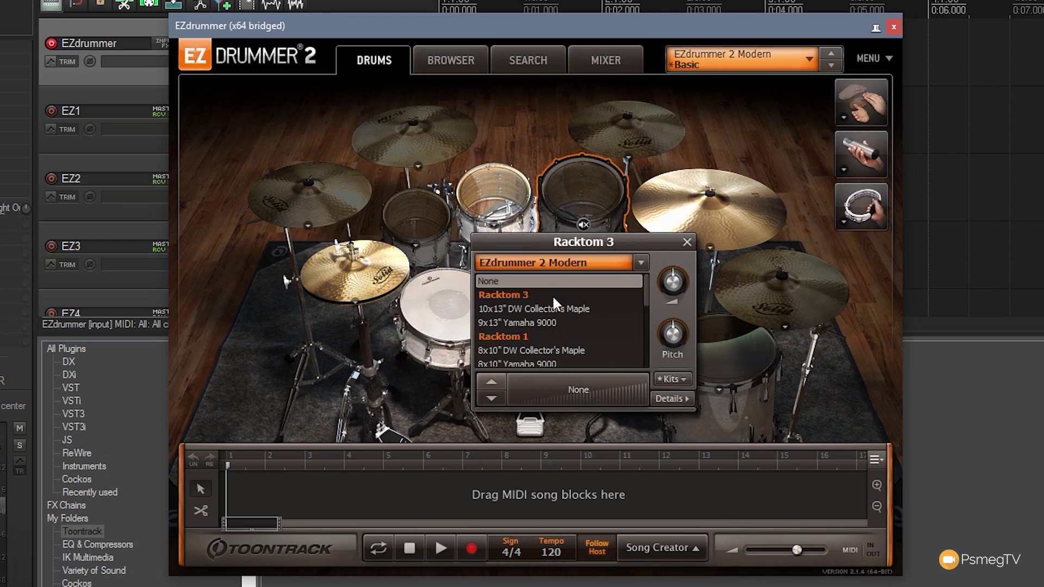
left_click(545, 321)
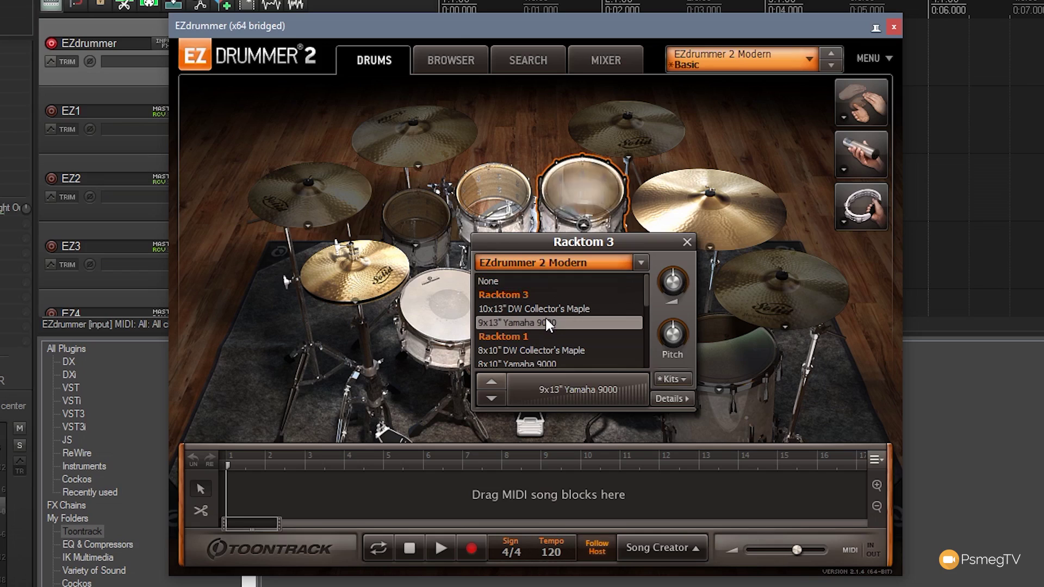
left_click(714, 338)
Step: Set Floortom 1 and 2 to the 16x16" and 16x18" DW Collector's Maple
left_click(634, 327)
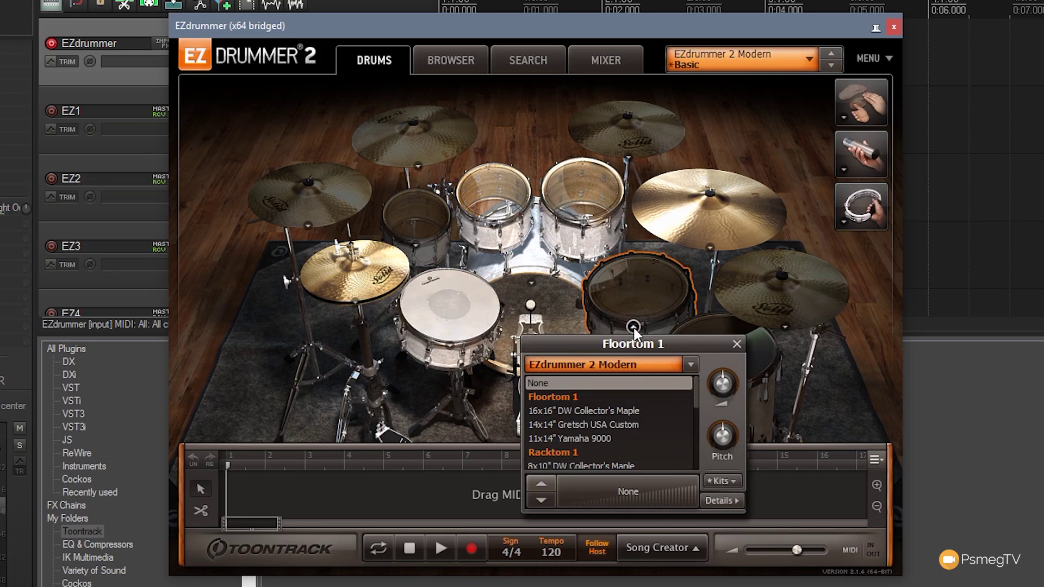
left_click(597, 409)
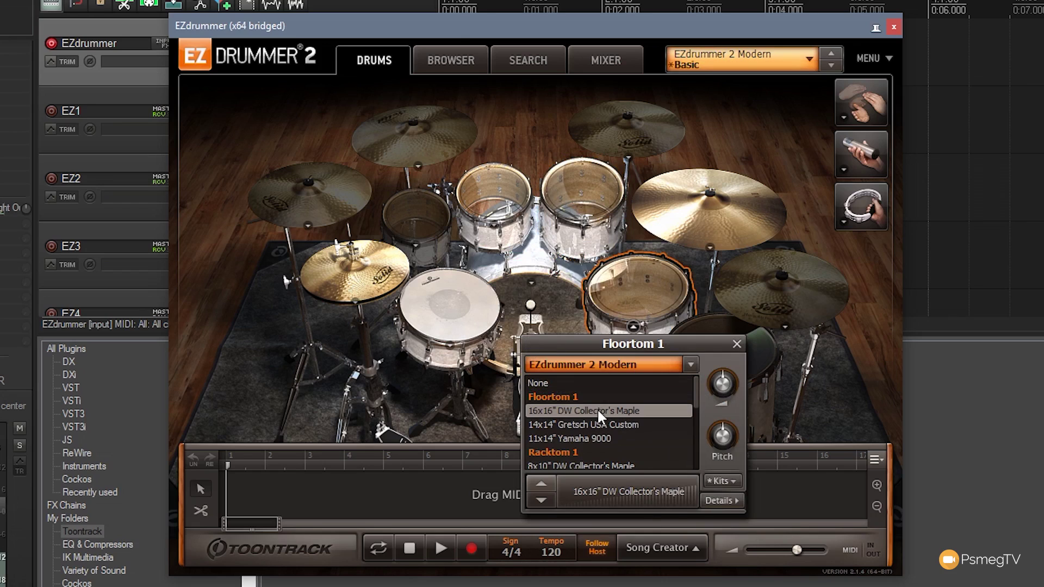
left_click(761, 357)
left_click(718, 390)
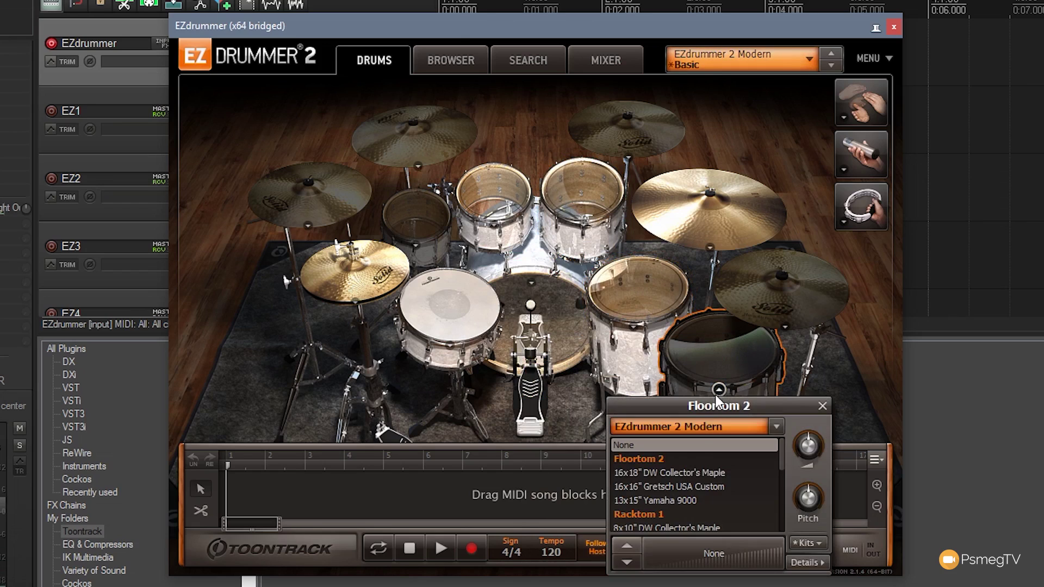
left_click(676, 472)
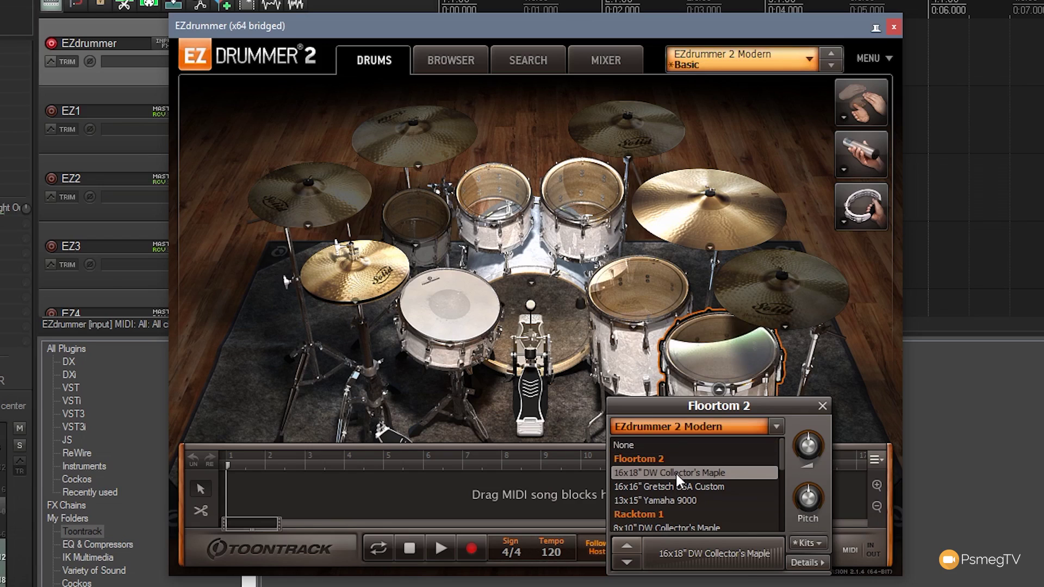
left_click(507, 191)
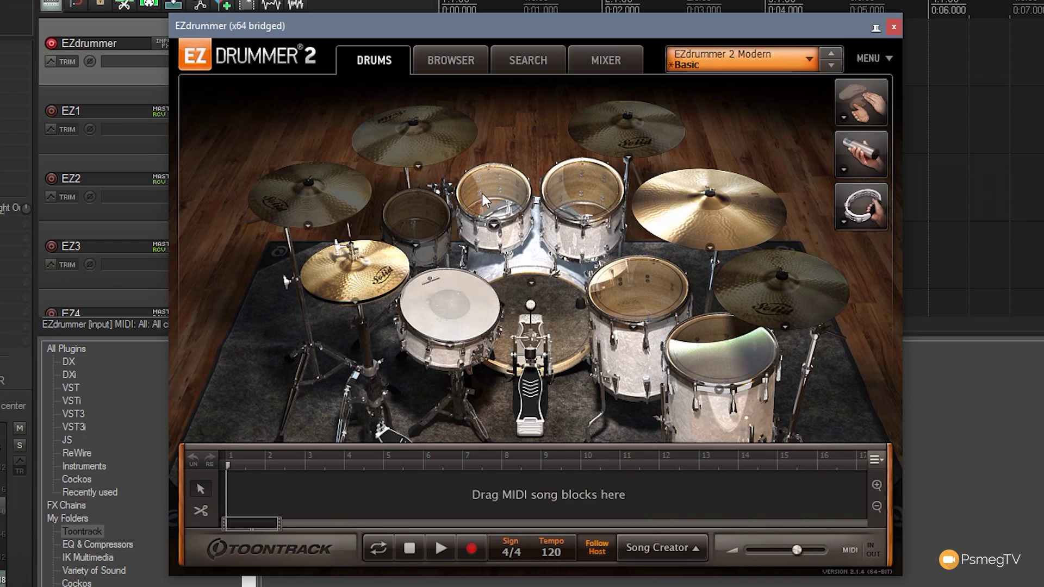
left_click(417, 166)
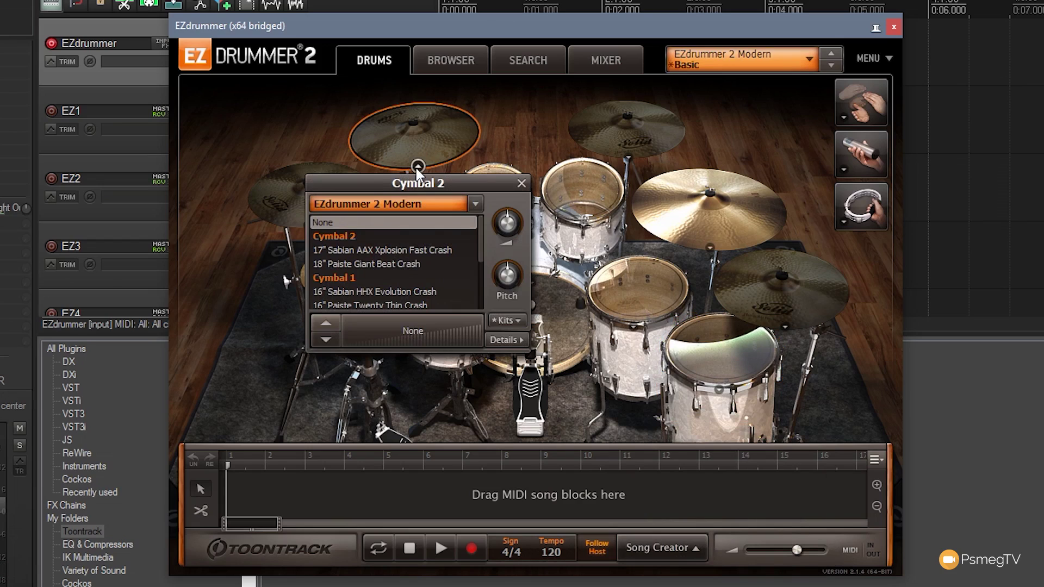
Step: Set Cymbals 2, 3, 1 to 17" Sabian AAX Xplosion Fast, 19" Paiste Signature Full, 17" Sabian HHX Xtreme crashes
left_click(385, 250)
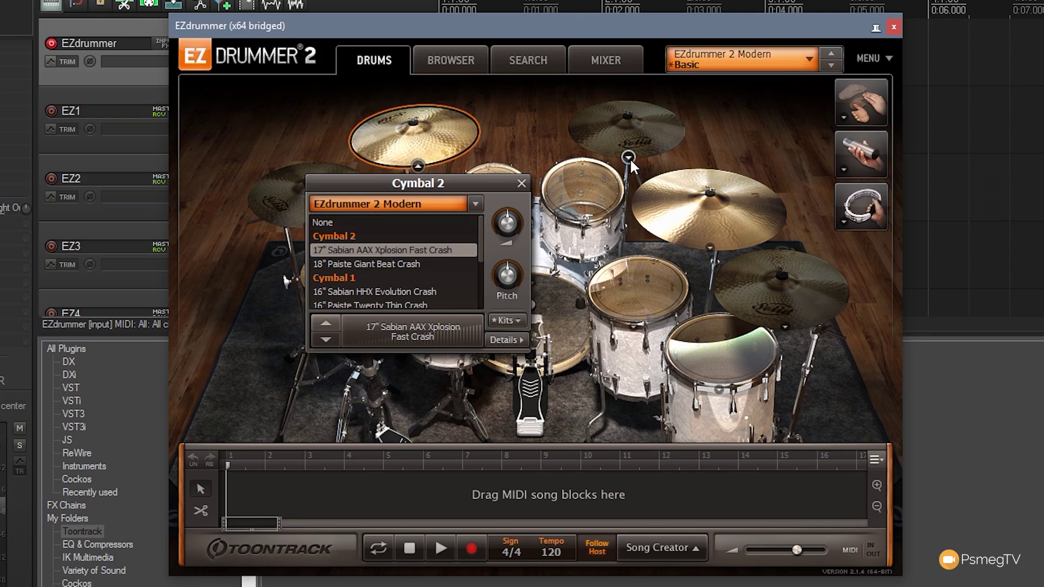
left_click(629, 158)
left_click(605, 254)
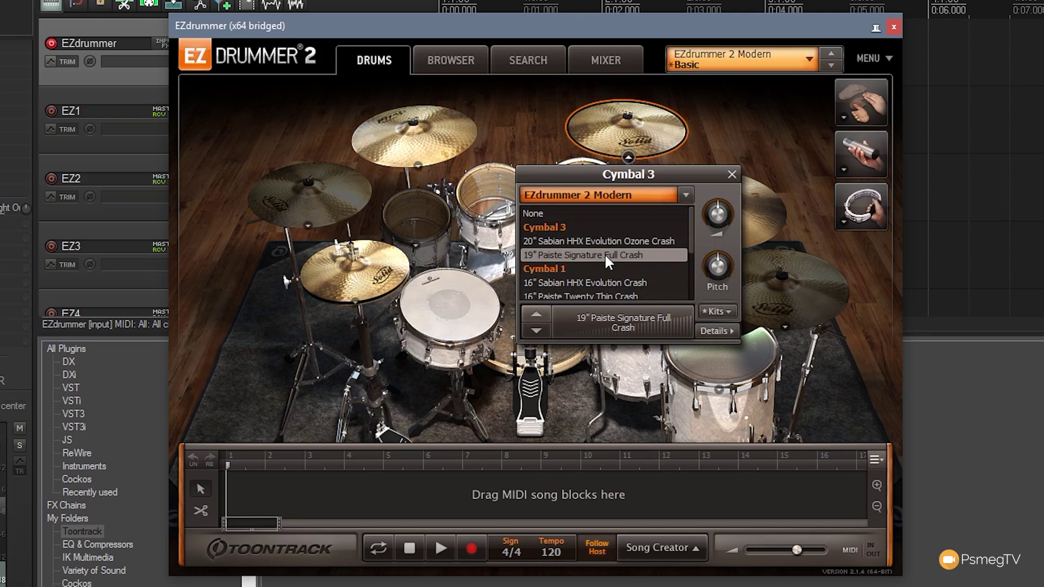
left_click(313, 224)
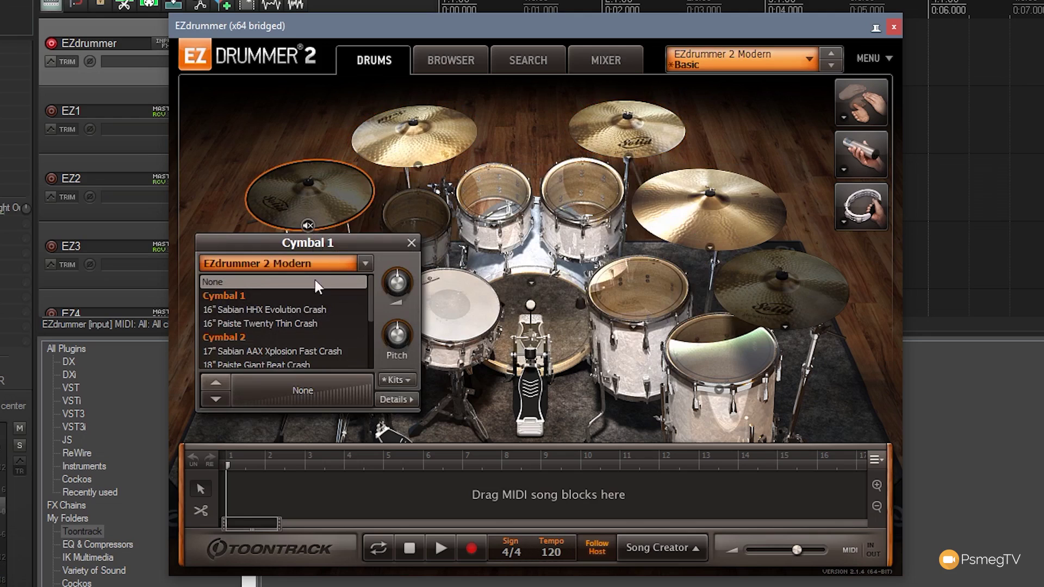
scroll(314, 338, "down", 3)
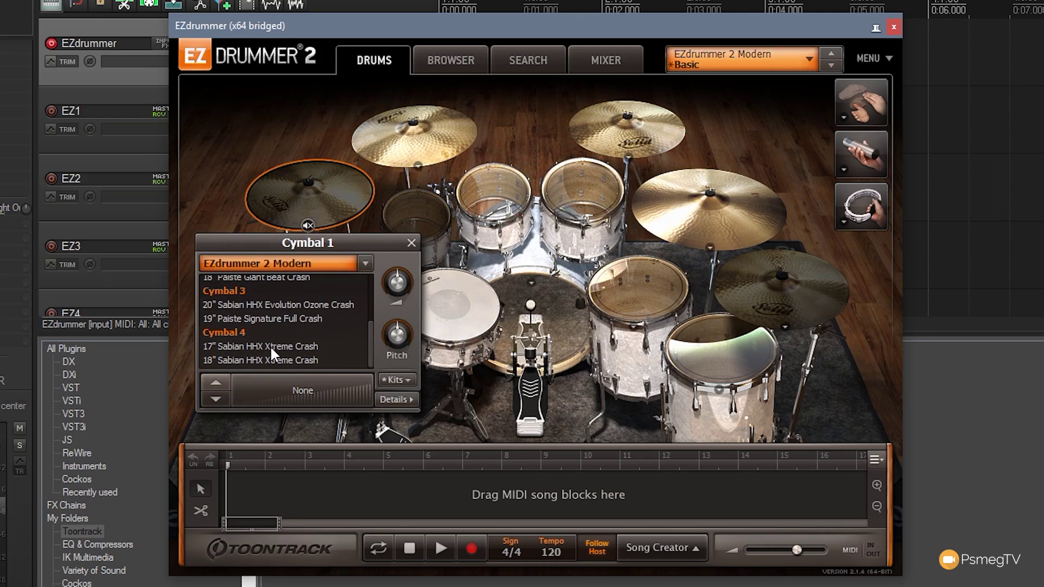
left_click(270, 344)
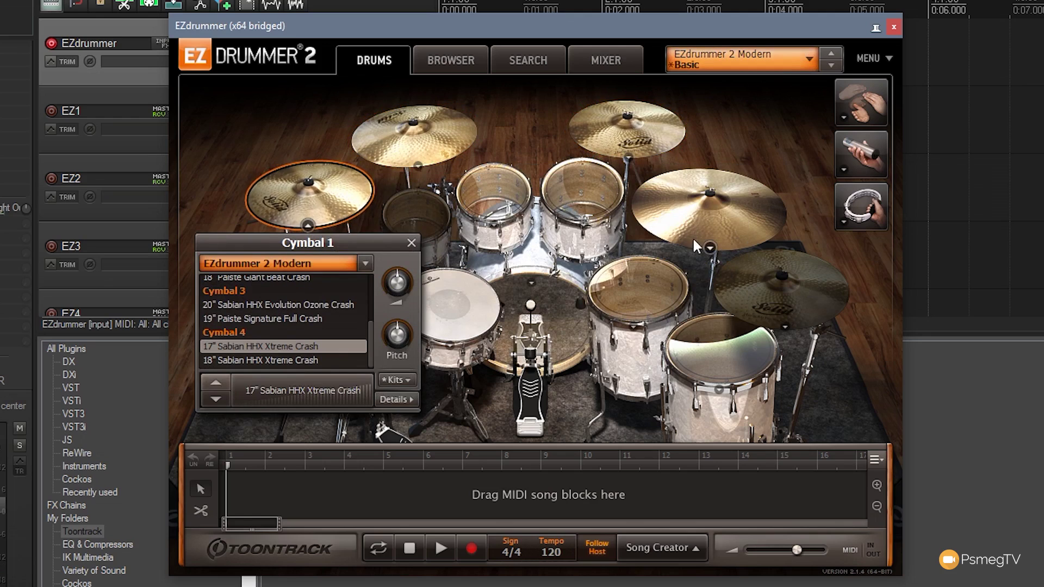
Step: Load the 18" Paiste Giant Beat Crash into Cymbal 4
left_click(784, 322)
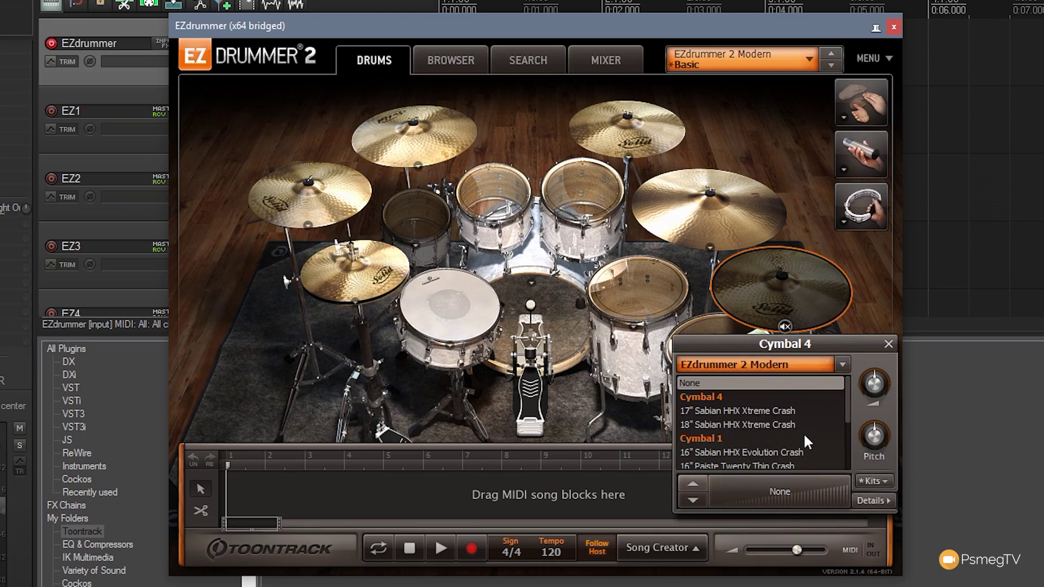
scroll(804, 428, "down", 2)
left_click(776, 445)
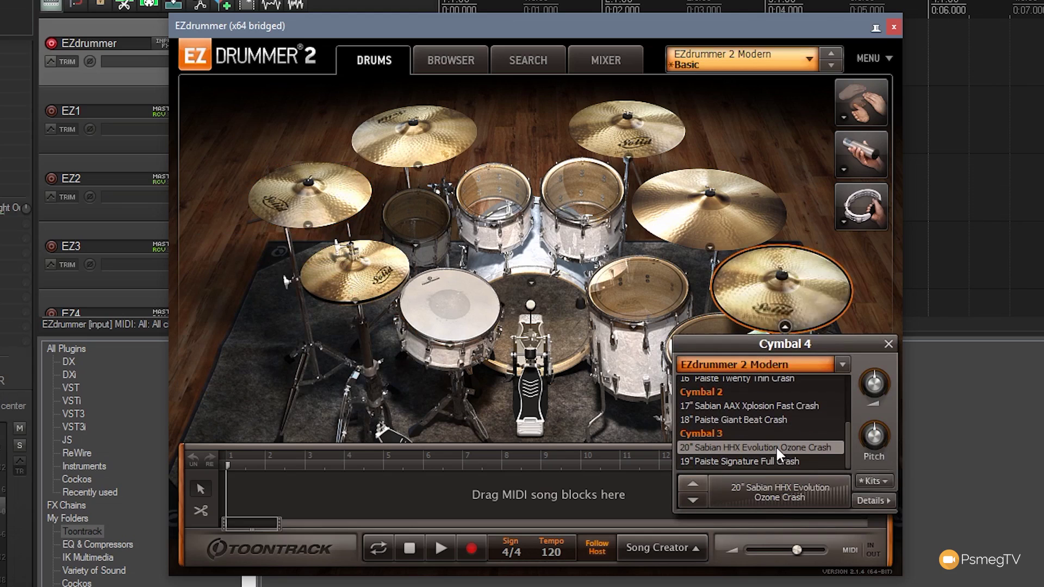
left_click(722, 418)
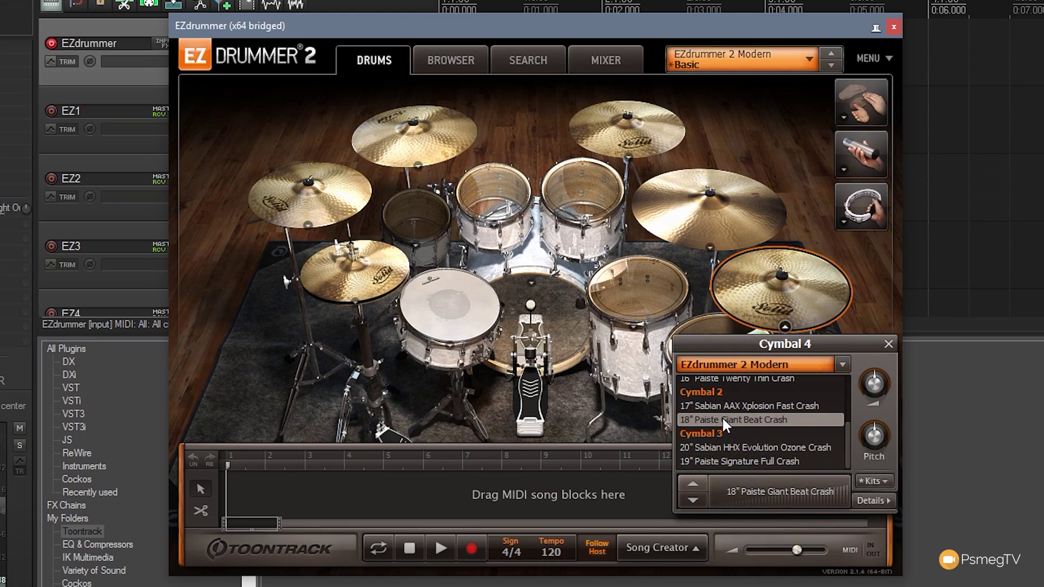
left_click(887, 345)
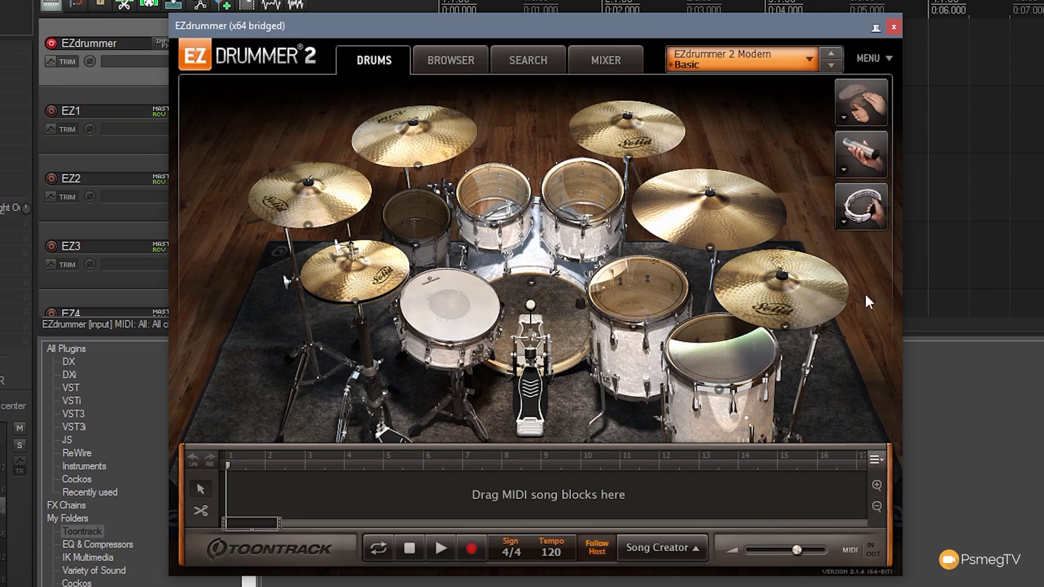
Step: Save the current kit with Kits > Save As under the name 'ReaperTV Sample Kit'
left_click(355, 300)
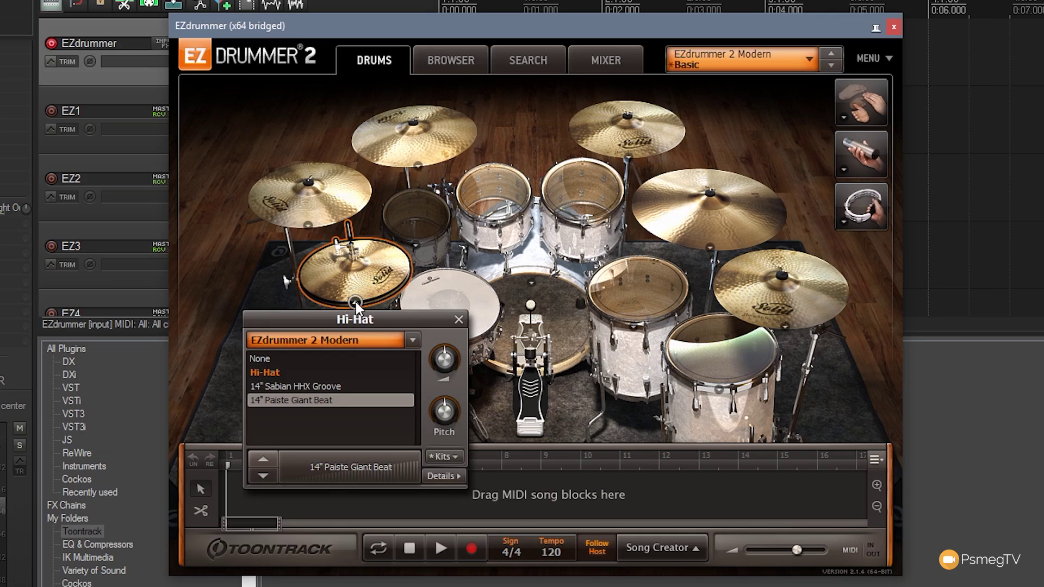
left_click(443, 457)
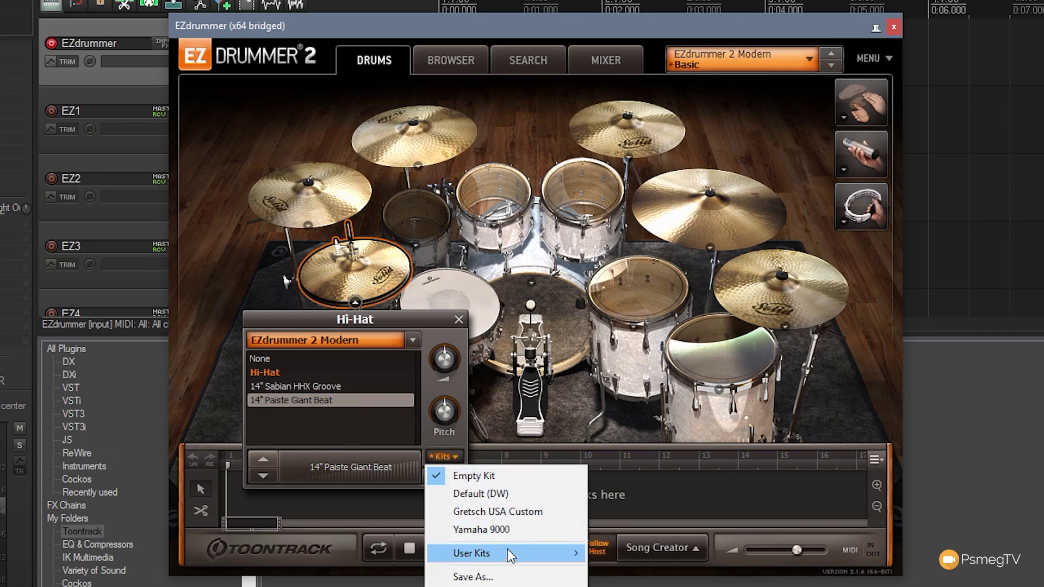
left_click(504, 577)
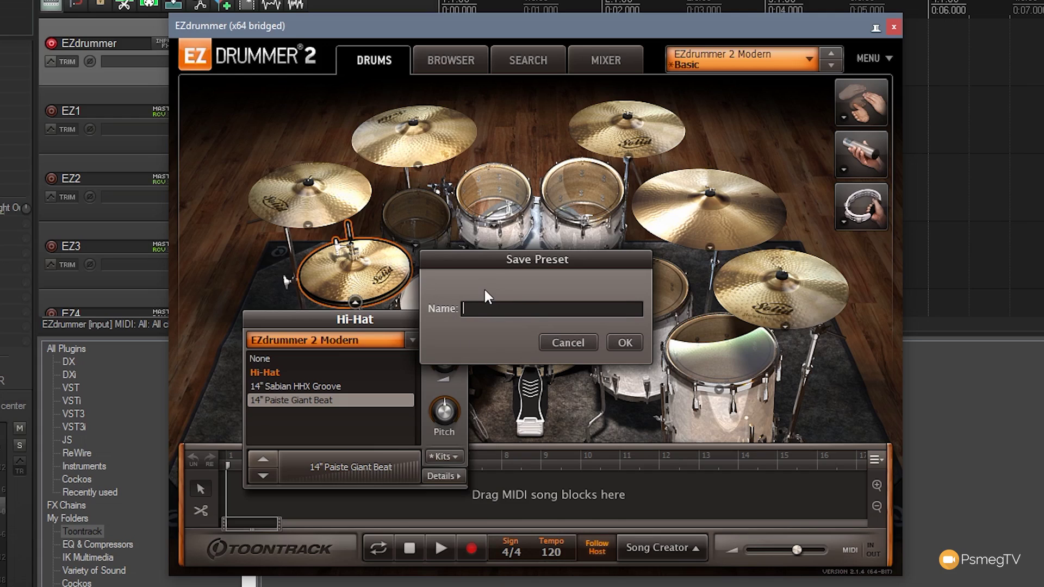
type("ReaperTV Sample Kit")
left_click(621, 342)
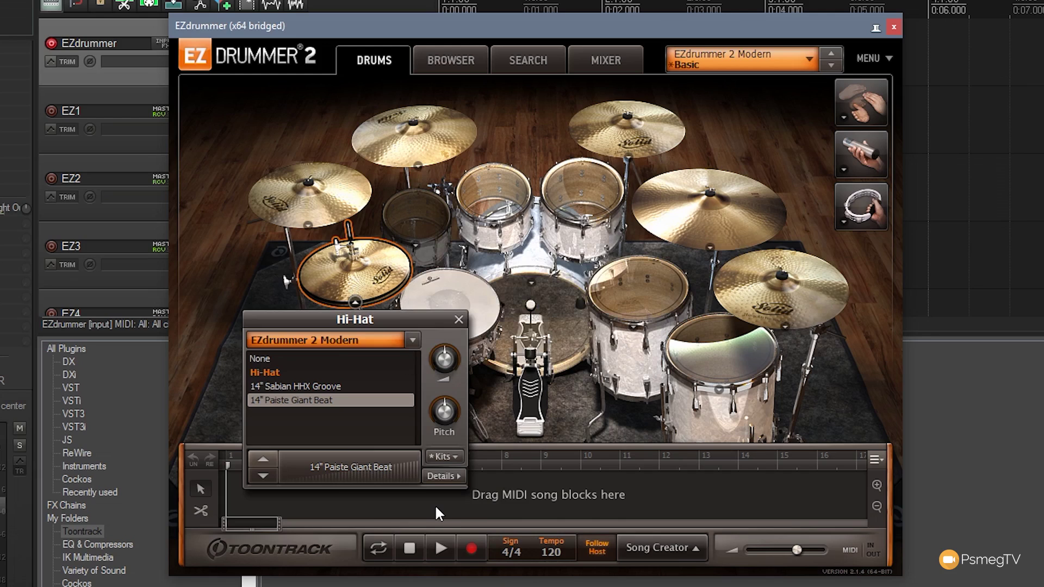
Step: Load the Default (DW) kit
left_click(459, 459)
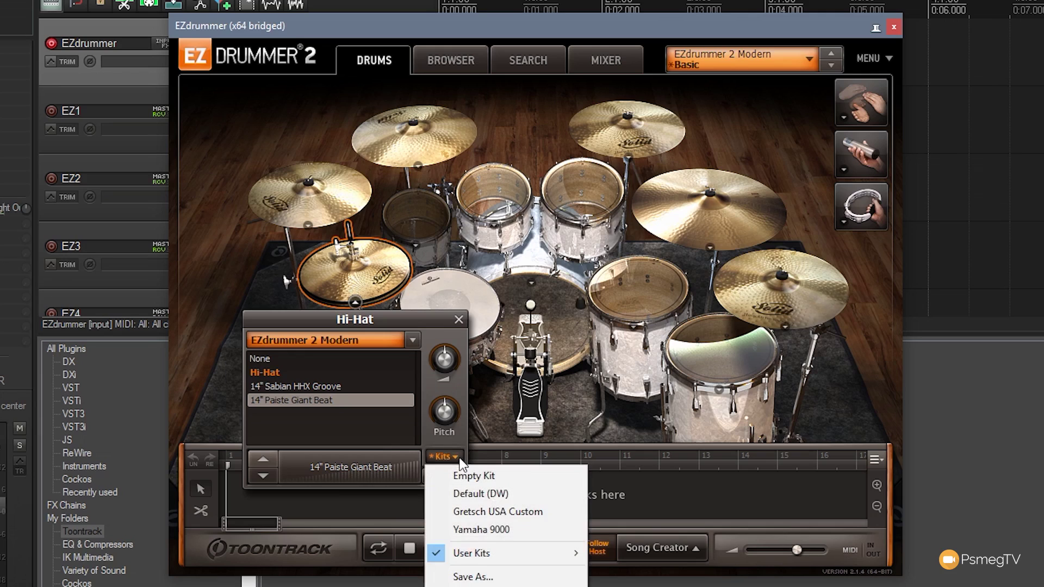
mouse_move(508, 558)
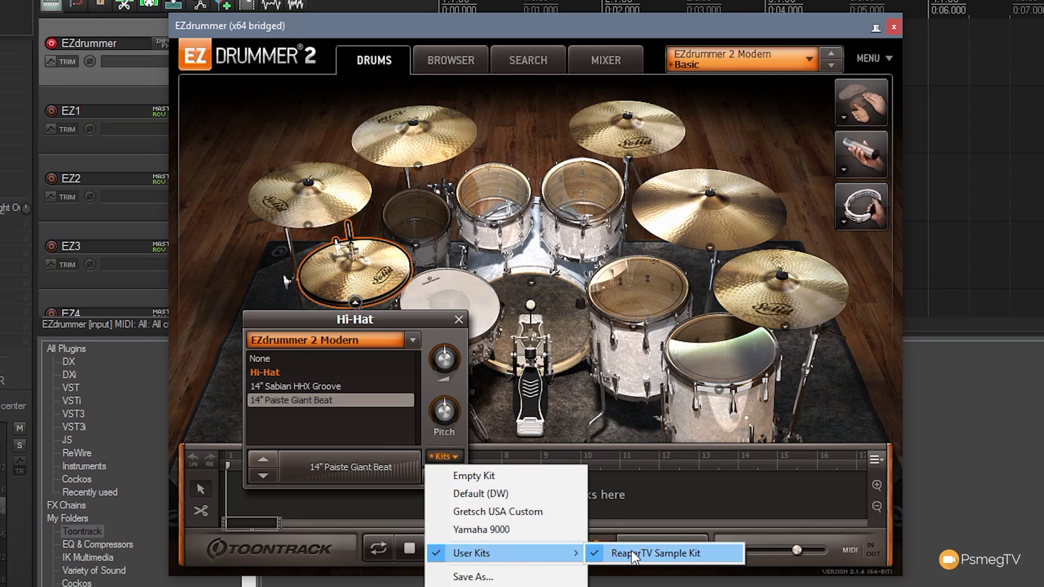
left_click(466, 493)
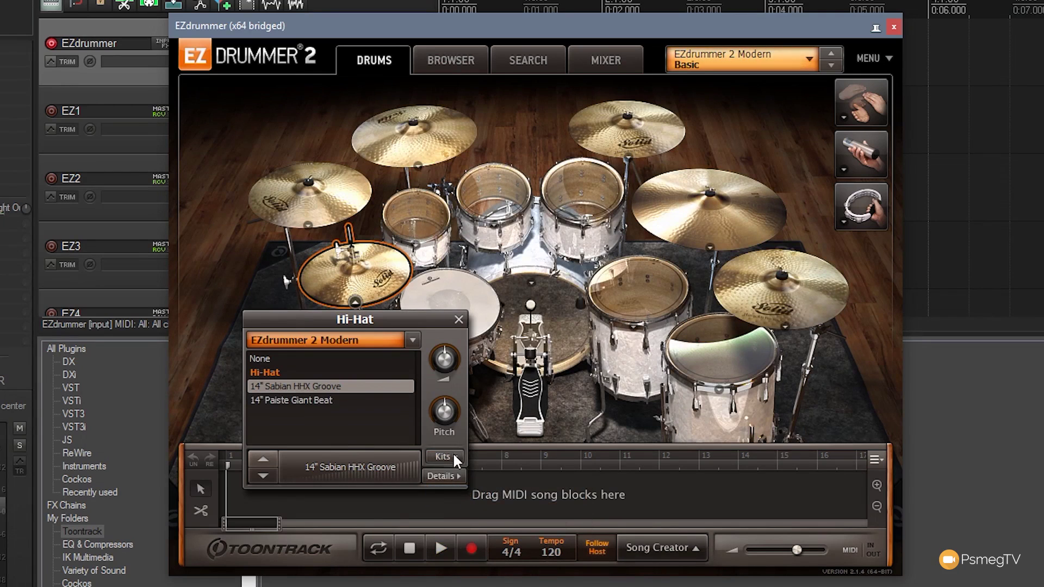
Step: Reload 'ReaperTV Sample Kit' from User Kits, restoring the Paiste Giant Beat hi-hat
left_click(455, 458)
mouse_move(492, 556)
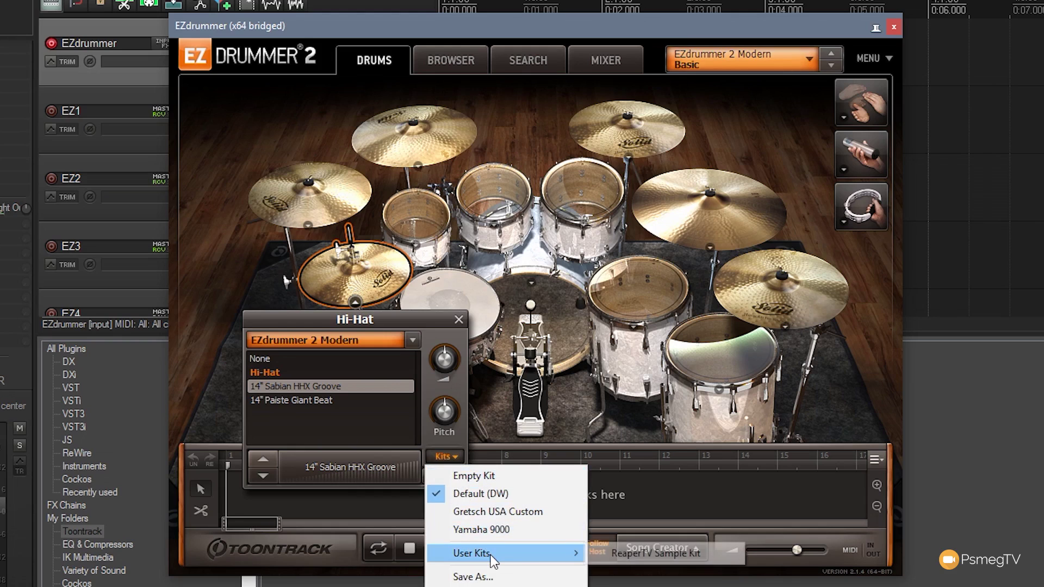
left_click(639, 552)
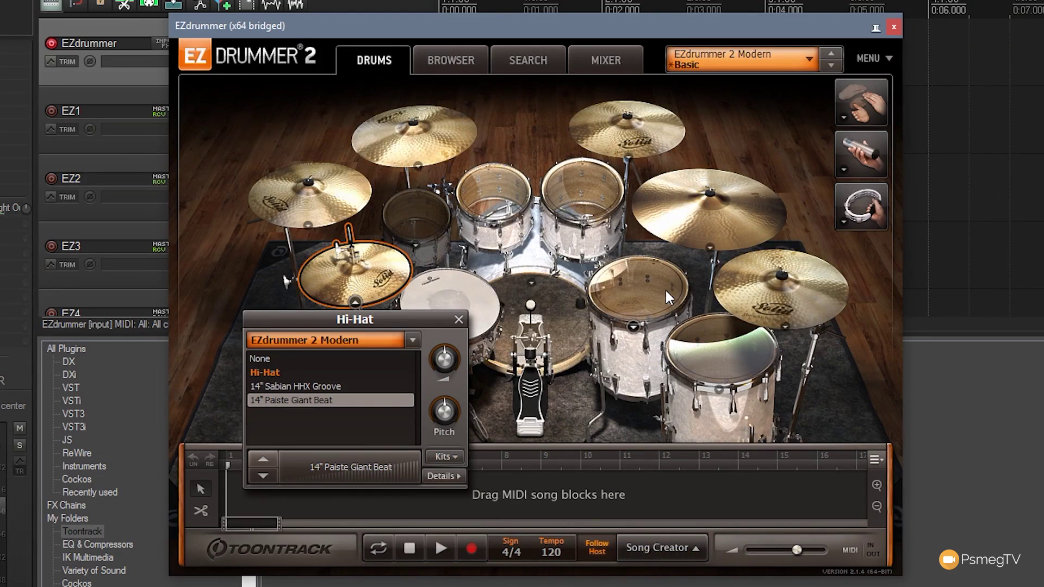
left_click(458, 320)
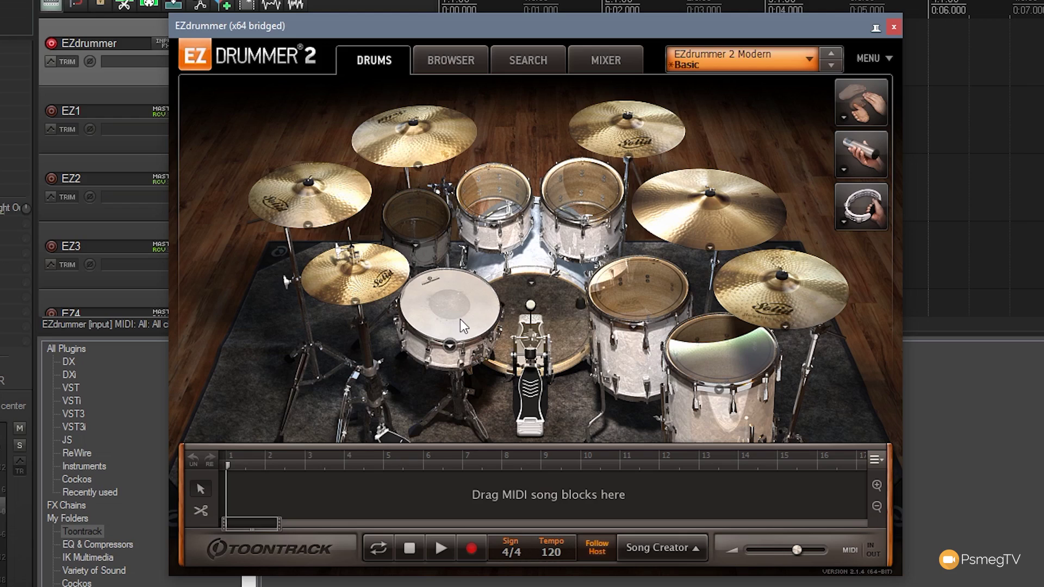
Step: Switch EZdrummer to its mixer page
left_click(586, 57)
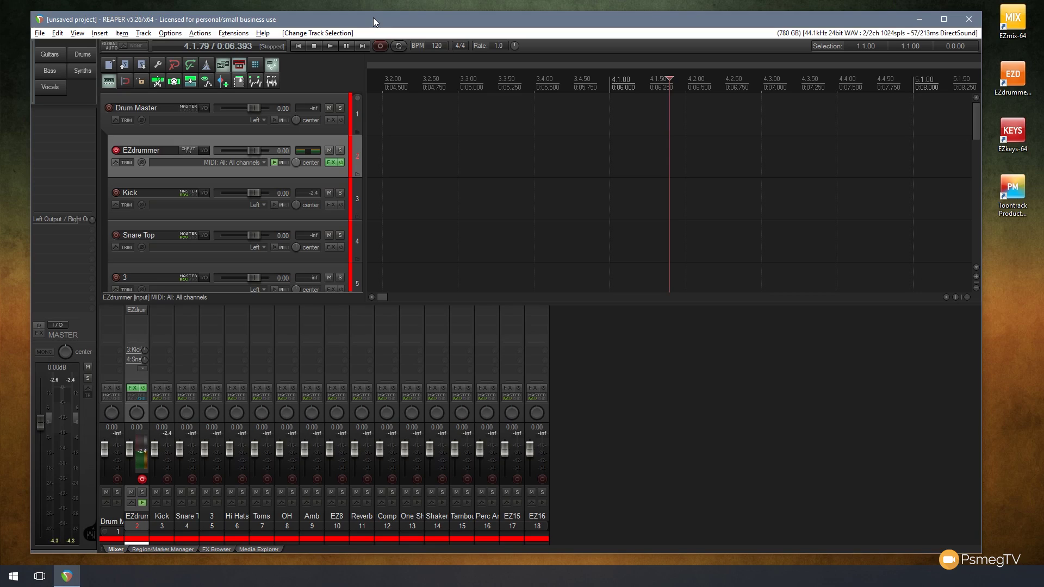
Step: Select the Drum Master and all drum output tracks and save them as track template 'Custom Drum Setup'
left_click(298, 131)
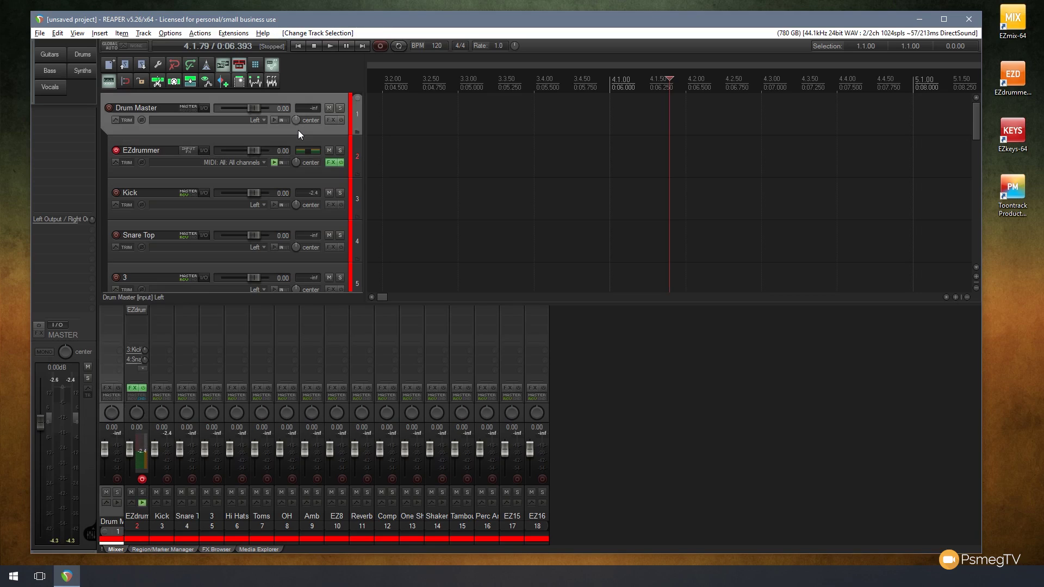
key("ctrl+a")
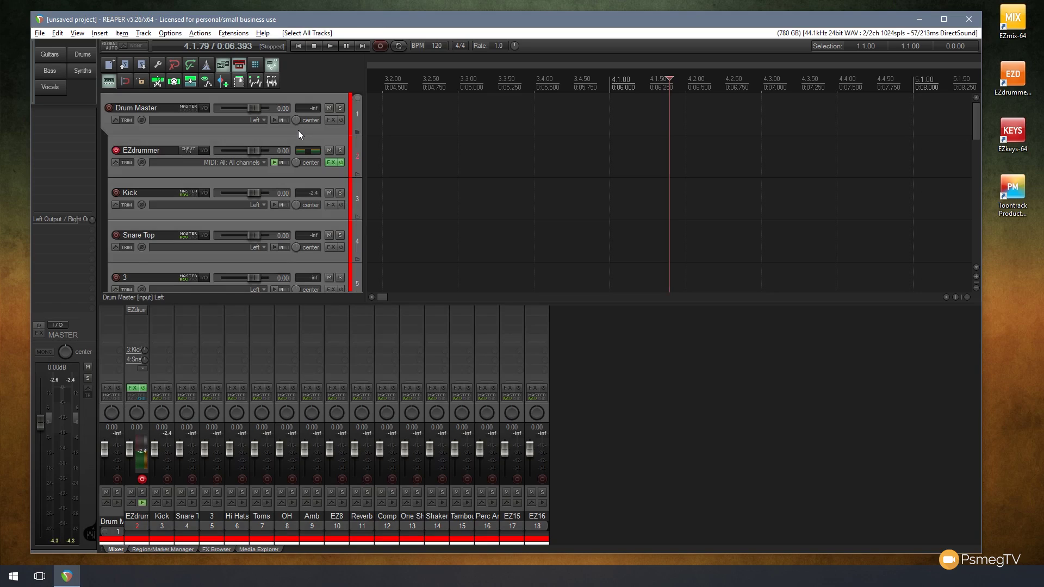
key("ctrl+z")
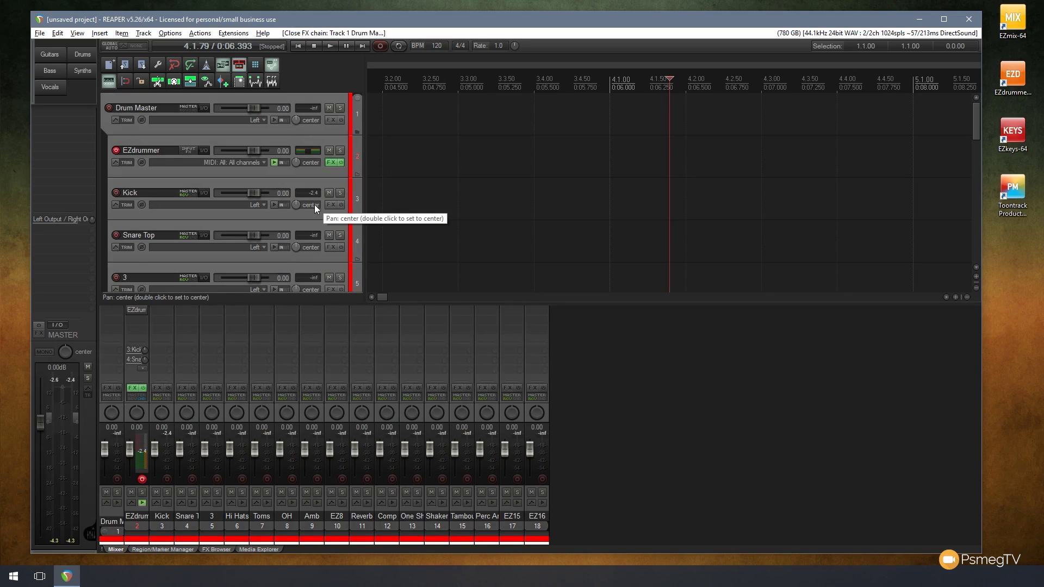
right_click(233, 127)
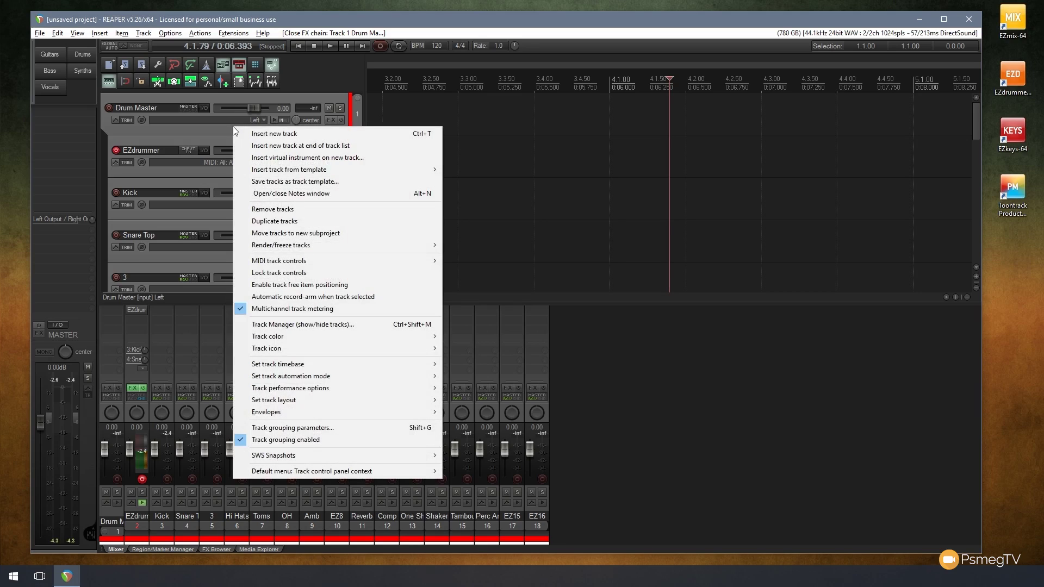
left_click(273, 183)
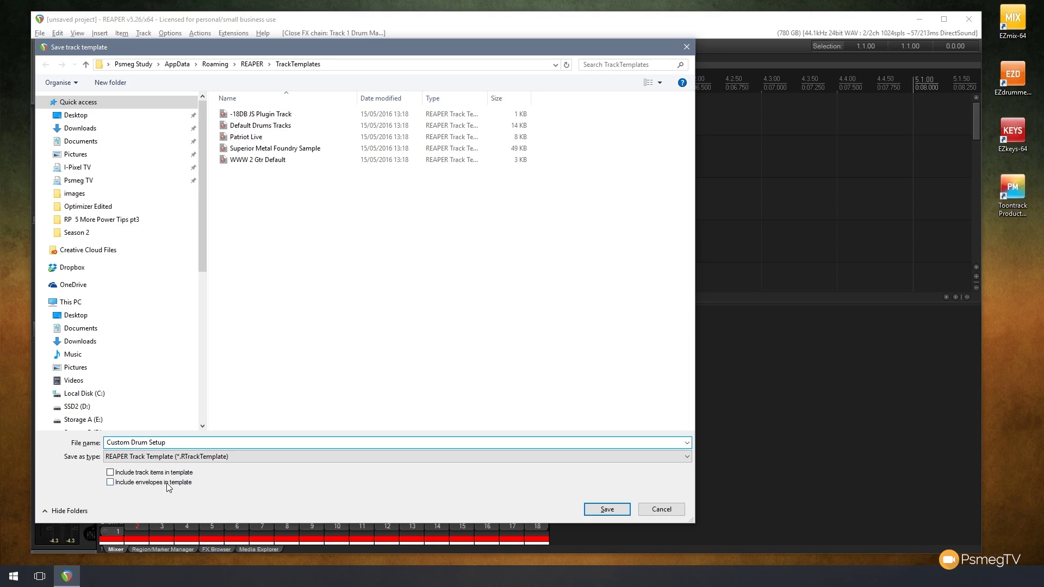
left_click(607, 510)
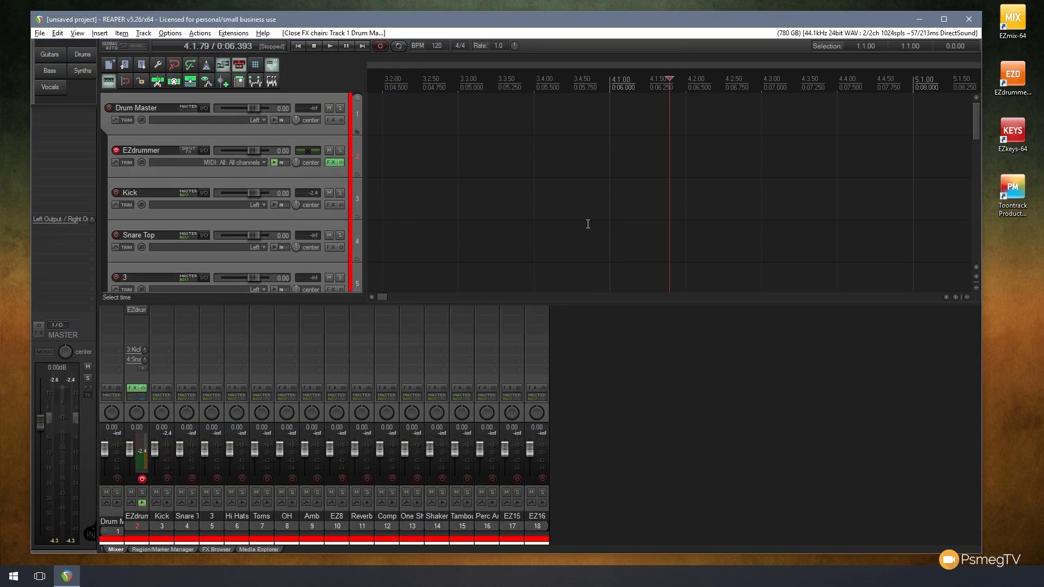
Step: Delete all 18 drum tracks, then insert the 'Custom Drum Setup' track template into the empty project
key("Delete")
left_click(517, 325)
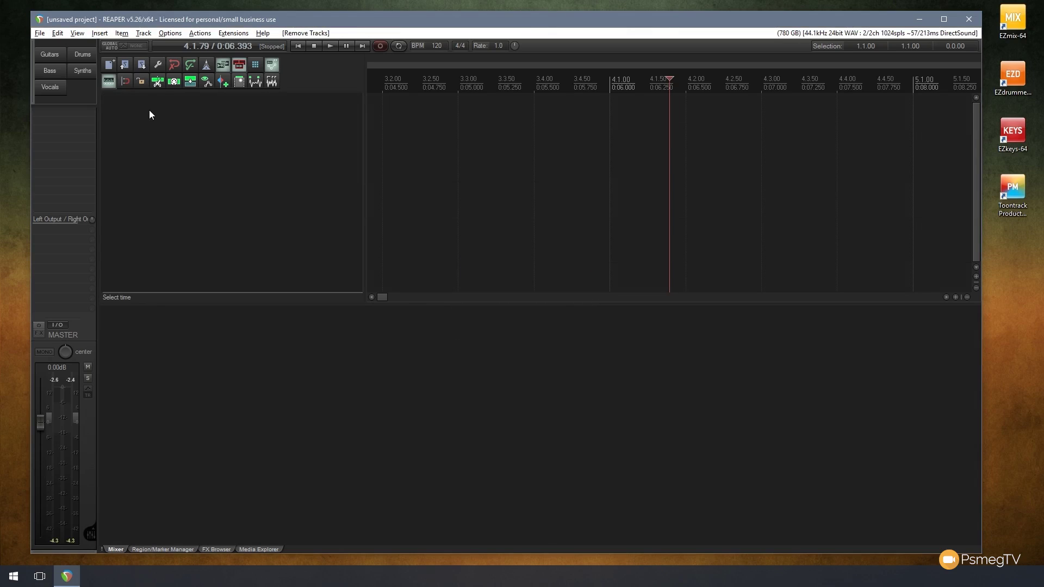
right_click(149, 110)
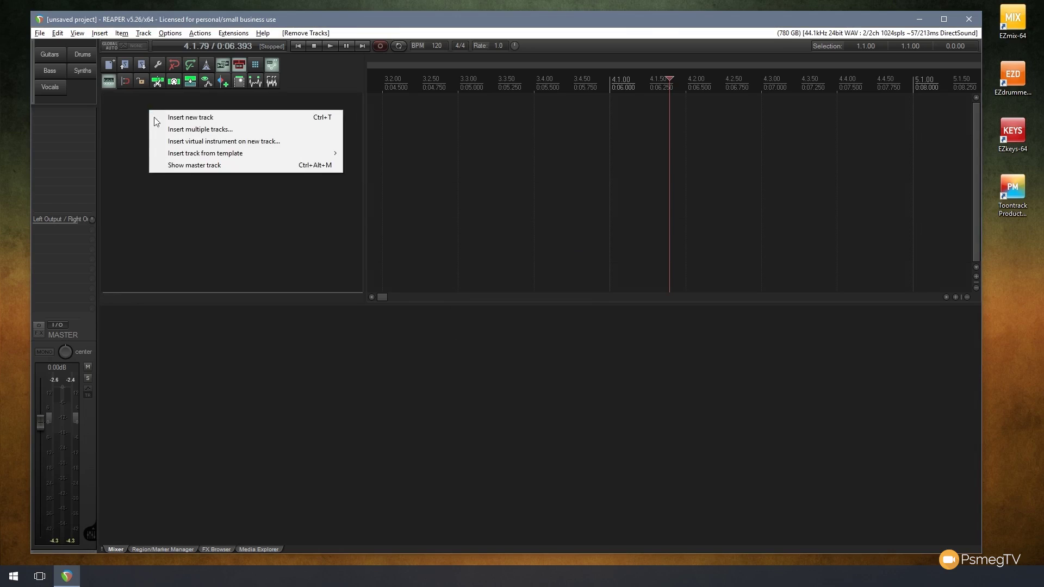
mouse_move(182, 154)
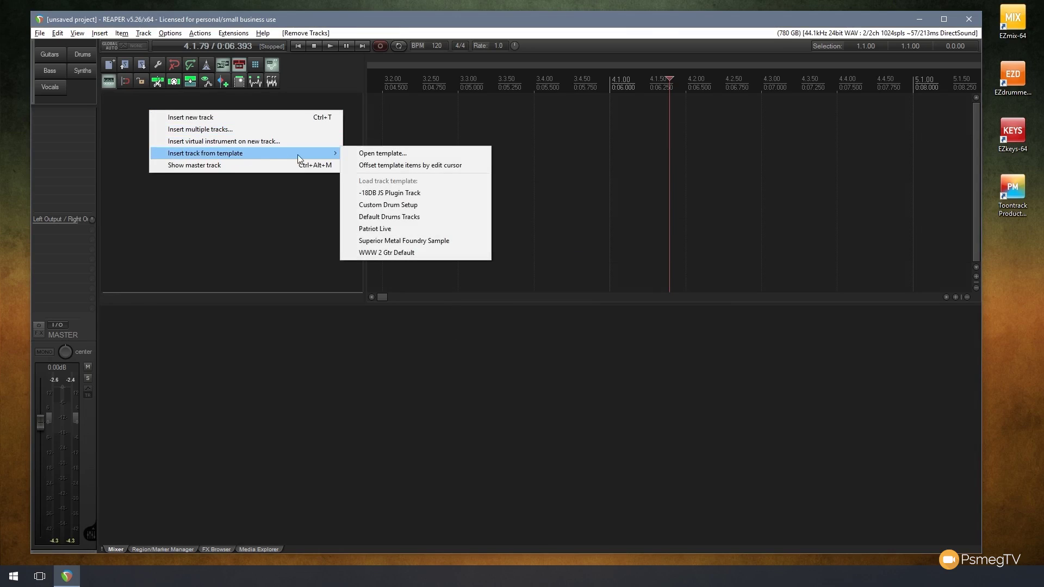
left_click(417, 209)
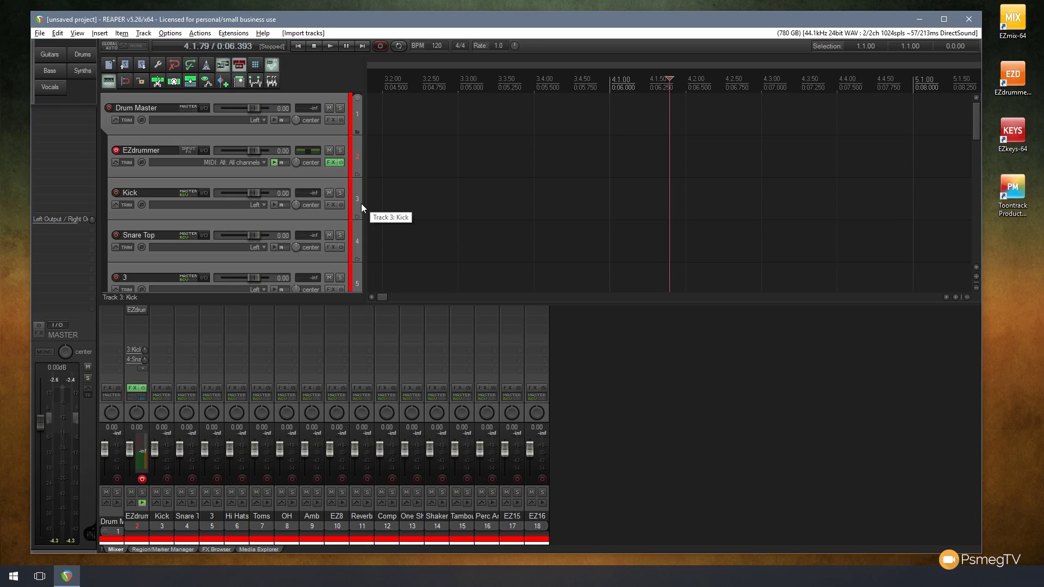
Step: Check that EZdrummer reloaded with its kit on track 2's FX chain, then close its windows
left_click(332, 163)
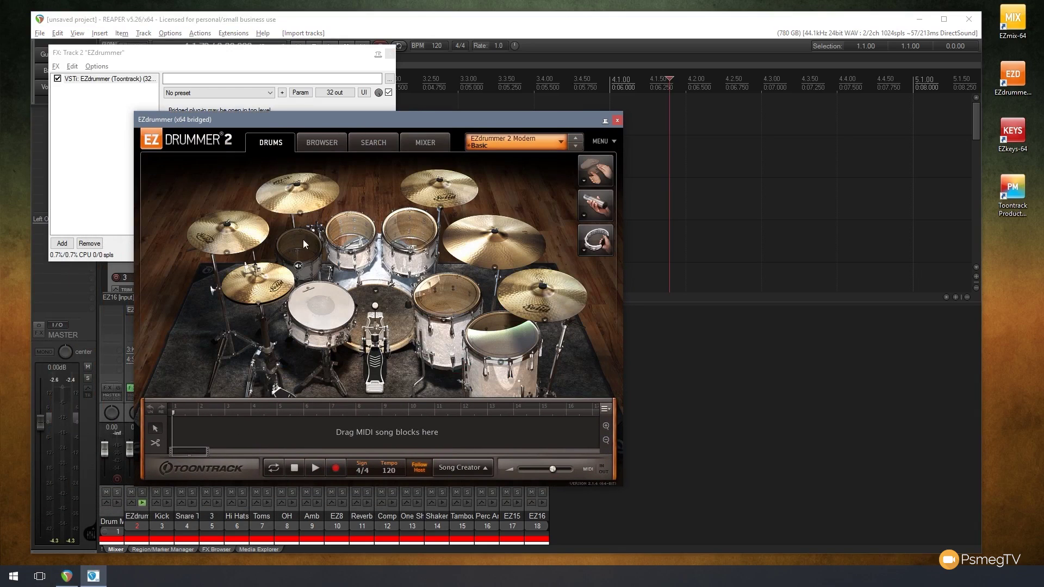
left_click(616, 122)
left_click(390, 54)
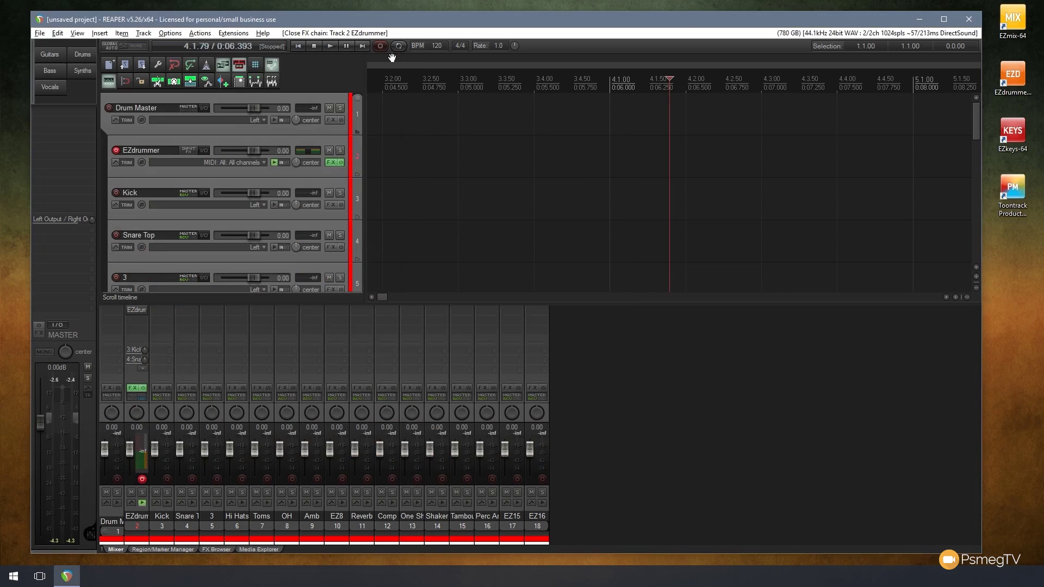